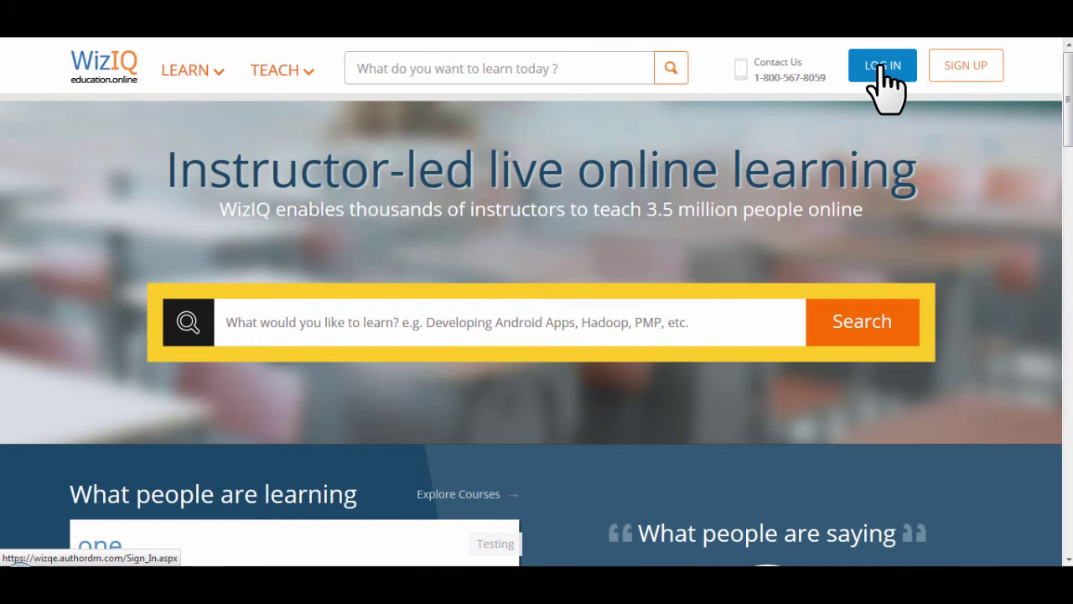
Step: Sign in with the saved credentials and open Tests under As Teacher
left_click(883, 67)
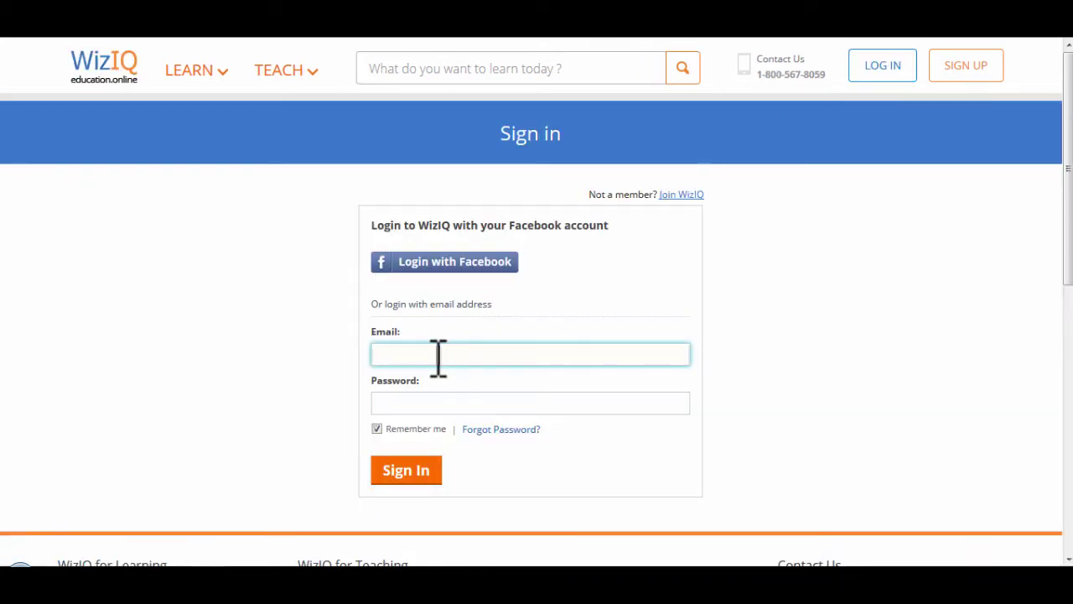
type("m")
left_click(415, 372)
left_click(401, 484)
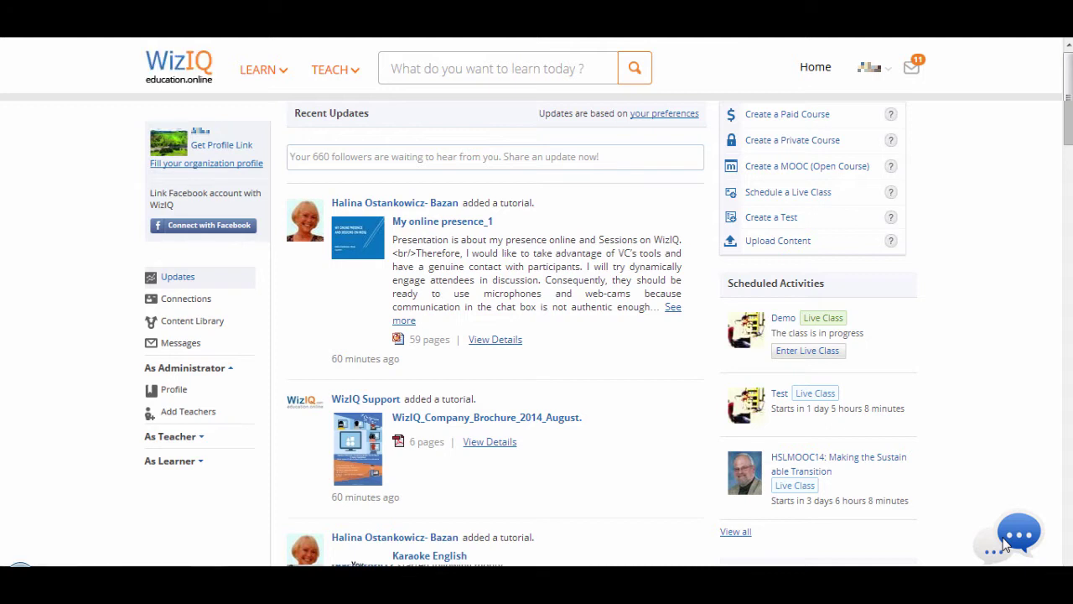
left_click(202, 437)
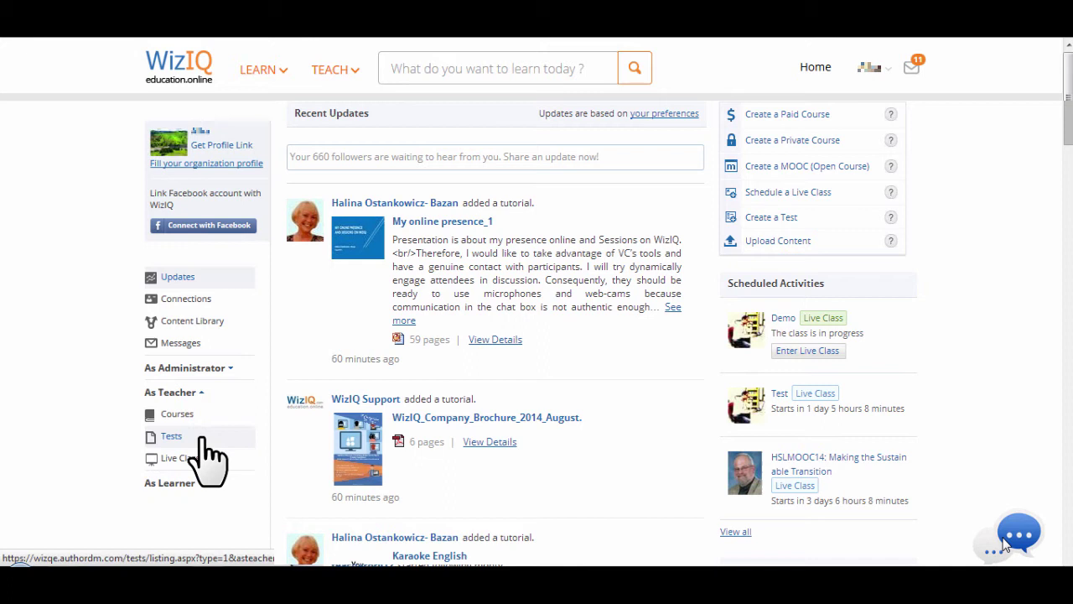
left_click(174, 439)
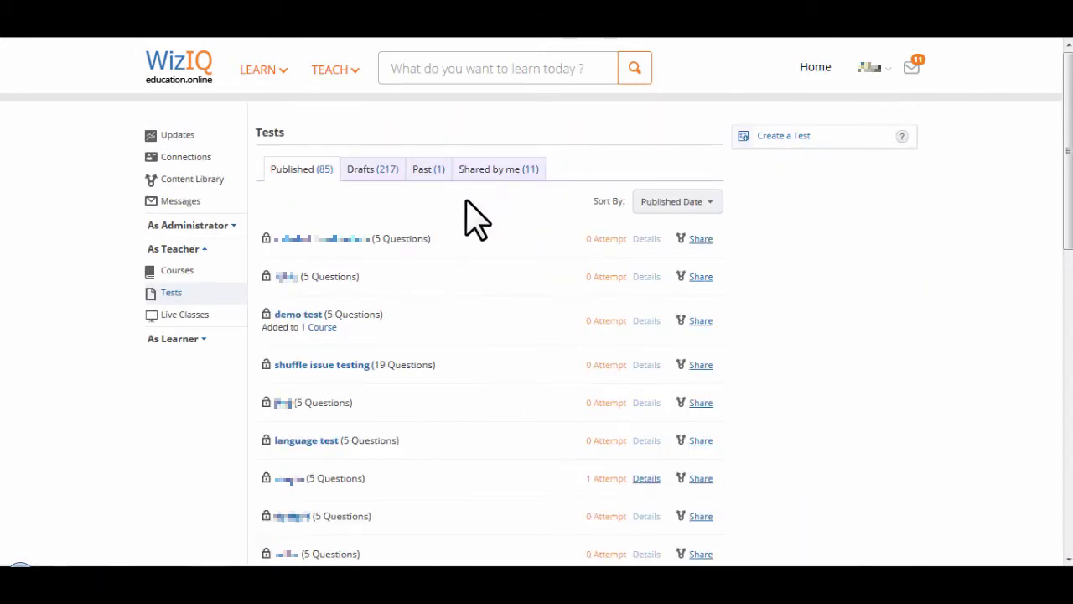
Step: Create the test 'This is a sample test' with a brief description and three instructions
left_click(798, 137)
type("This is a sample test")
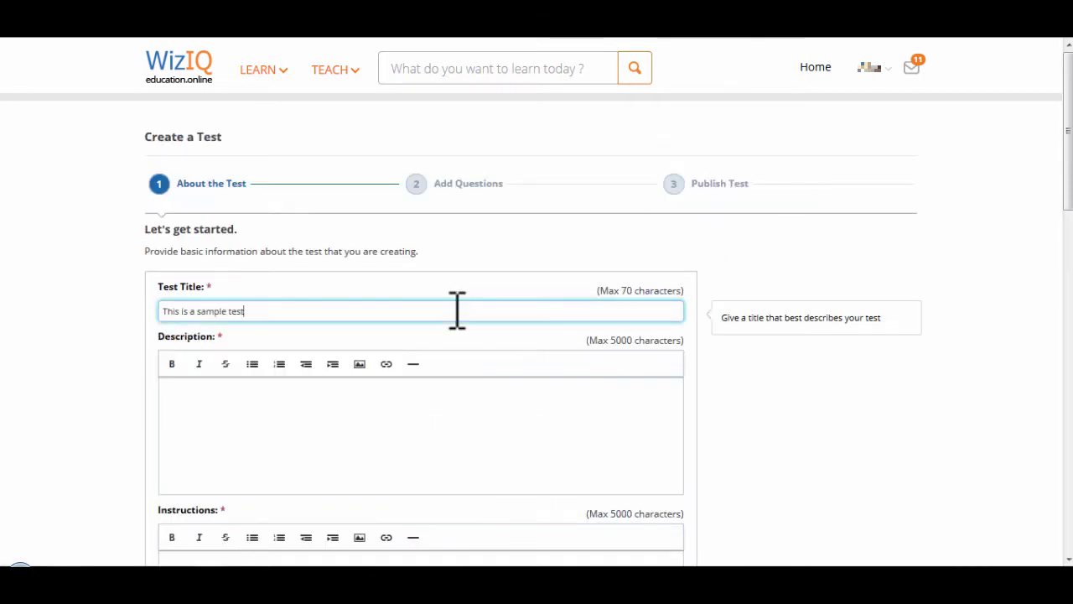
key("Tab")
type("Enter a bri")
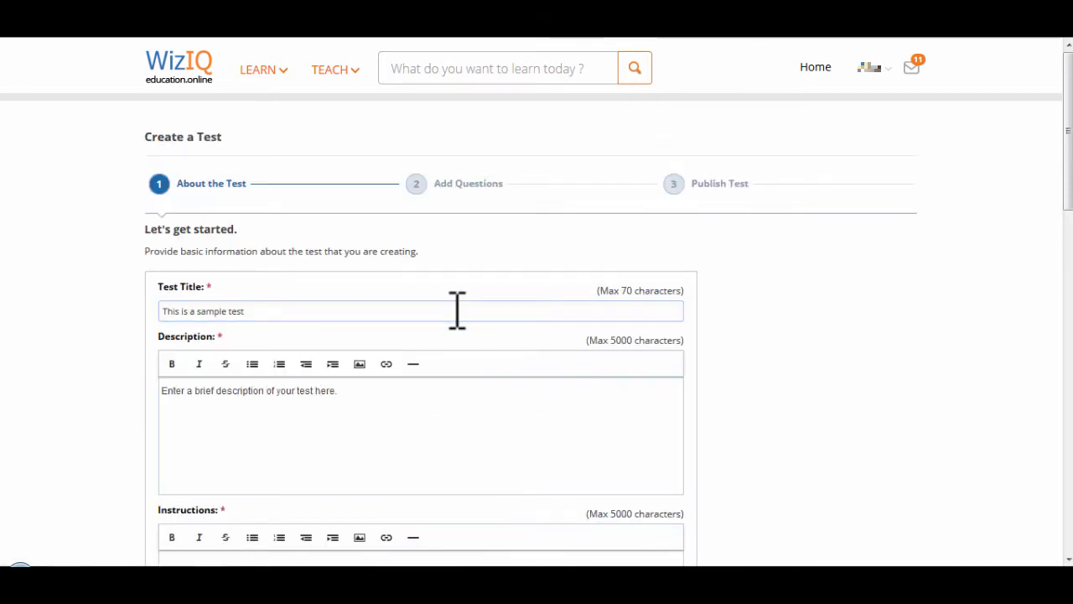
scroll(457, 310, "down", 4)
left_click(323, 212)
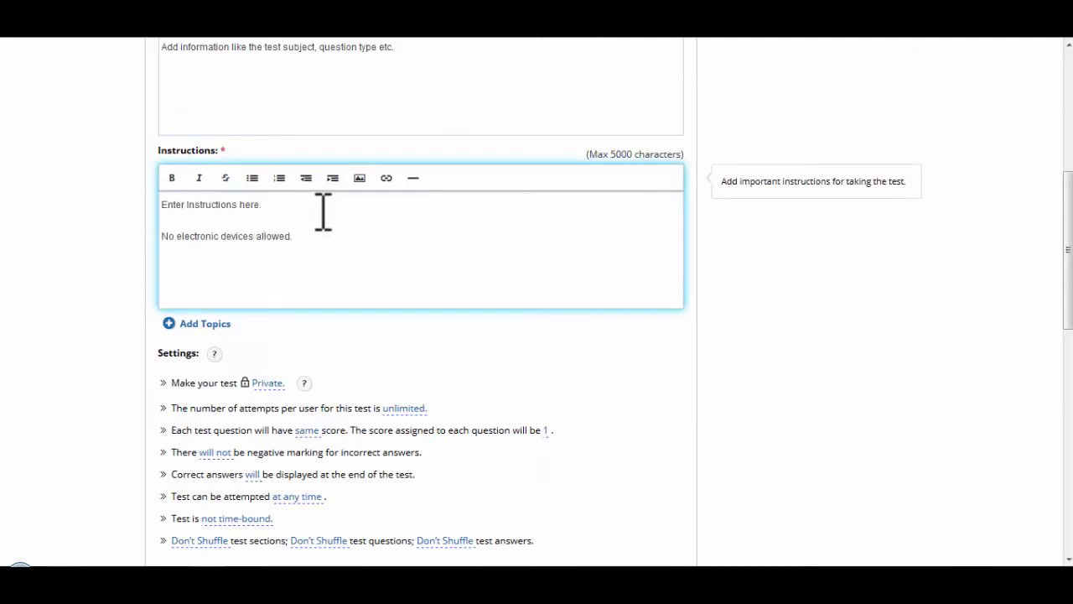
scroll(252, 235, "down", 1)
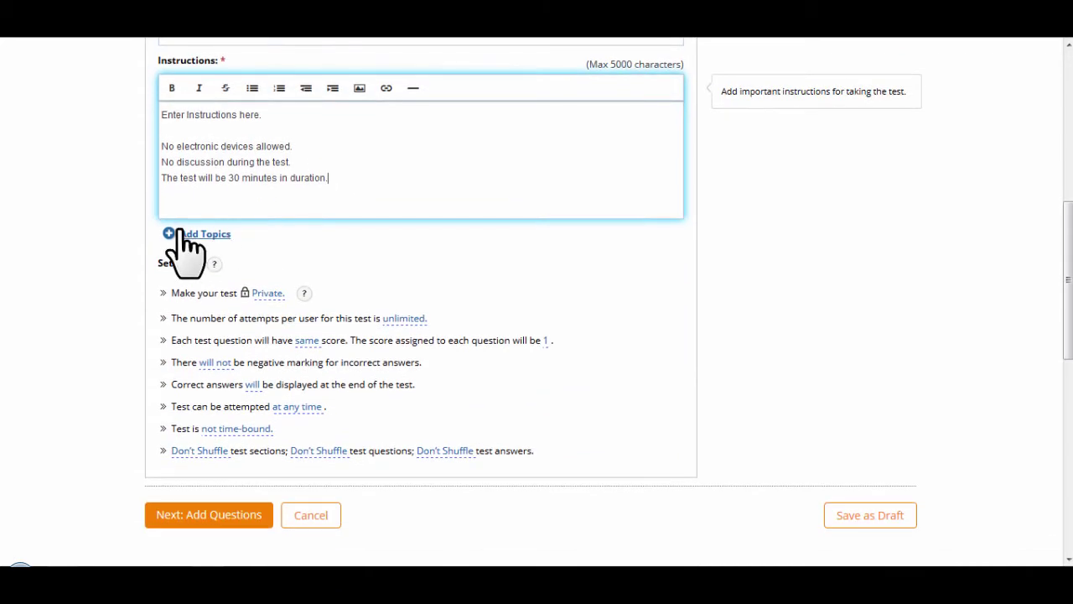
Step: Add the Career & Vocational topics Community Education and Competency Mapping, then save
left_click(172, 237)
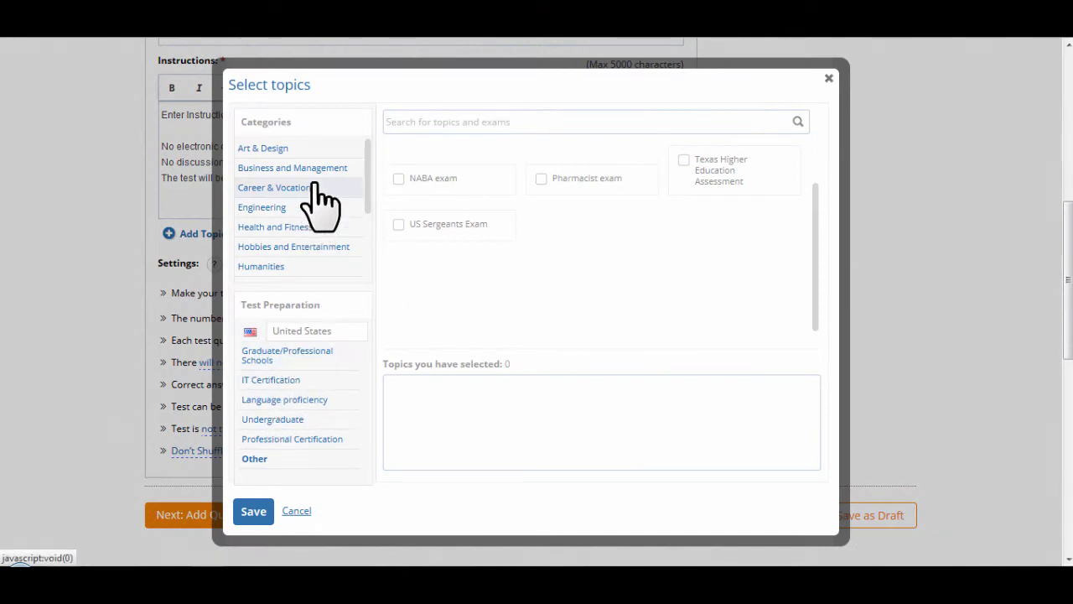
left_click(281, 187)
left_click(541, 204)
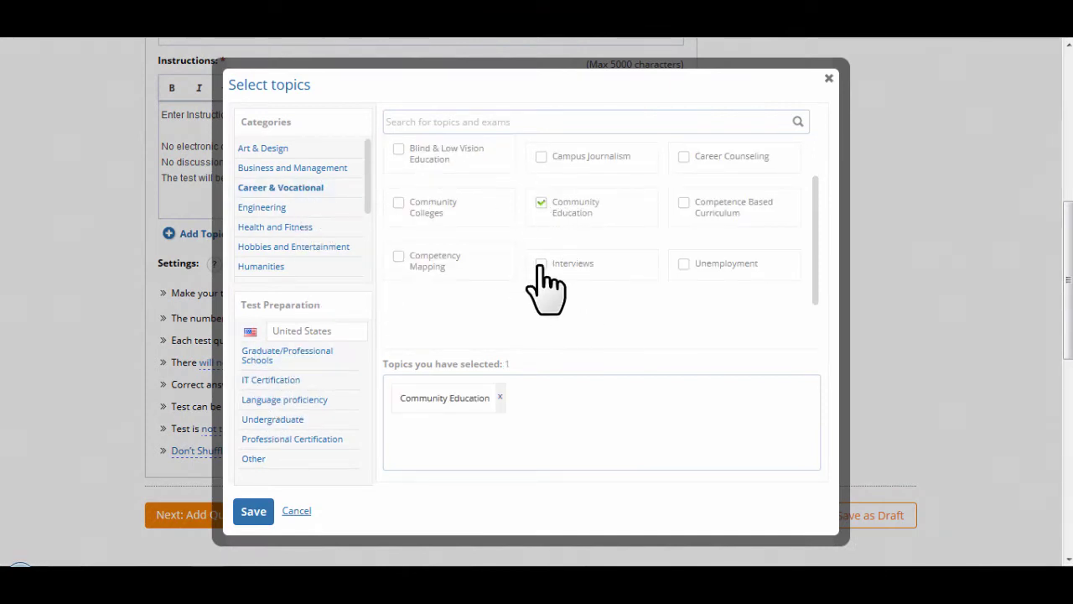
left_click(398, 256)
left_click(256, 513)
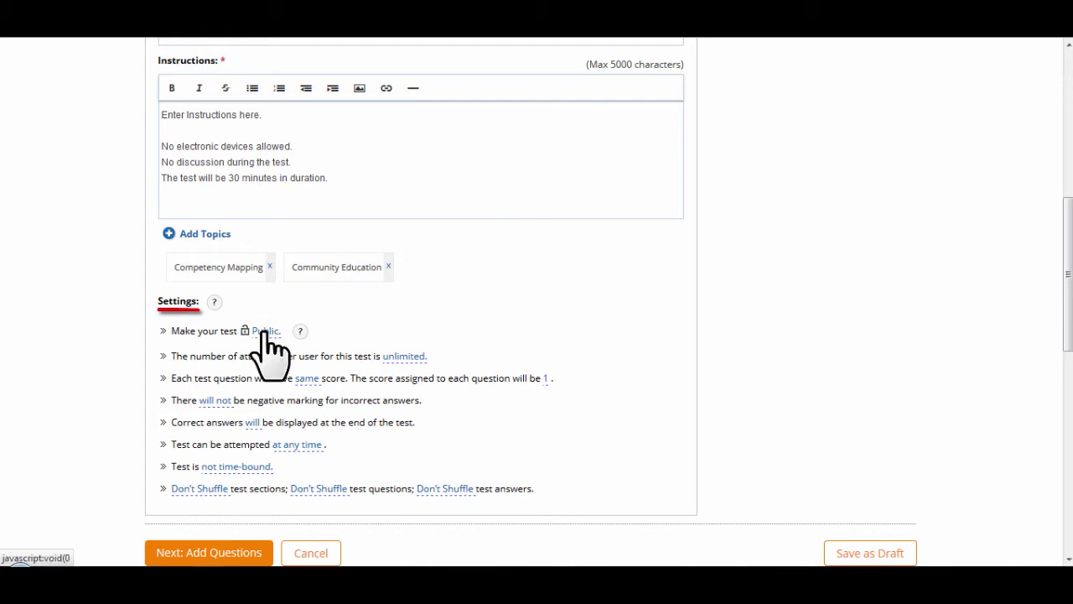
Step: Make the test Private and allow a fixed 5 attempts per user
left_click(265, 332)
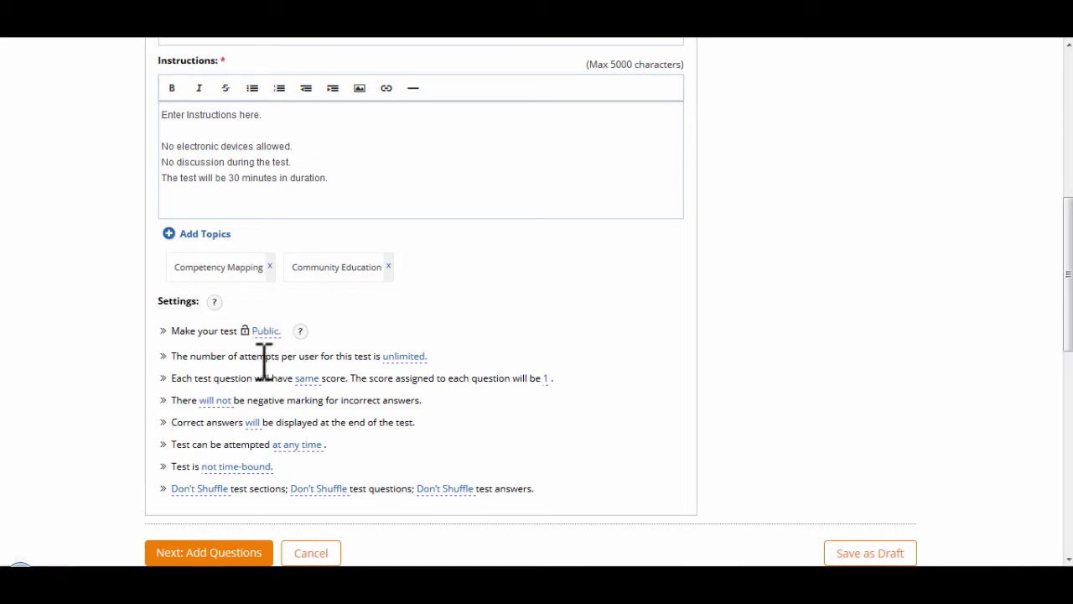
left_click(399, 357)
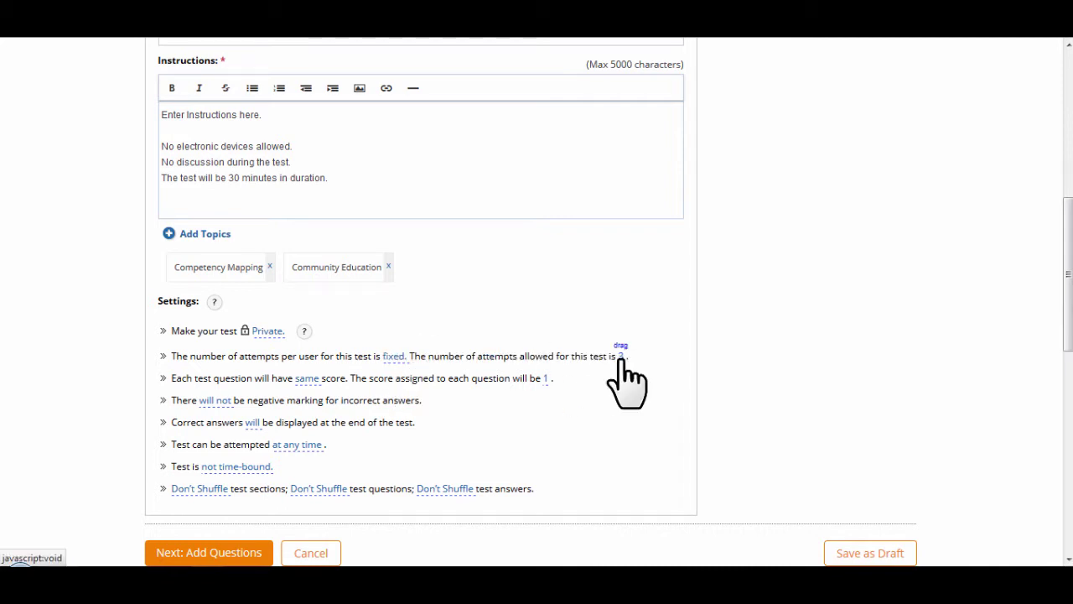
left_click_drag(621, 356, 653, 364)
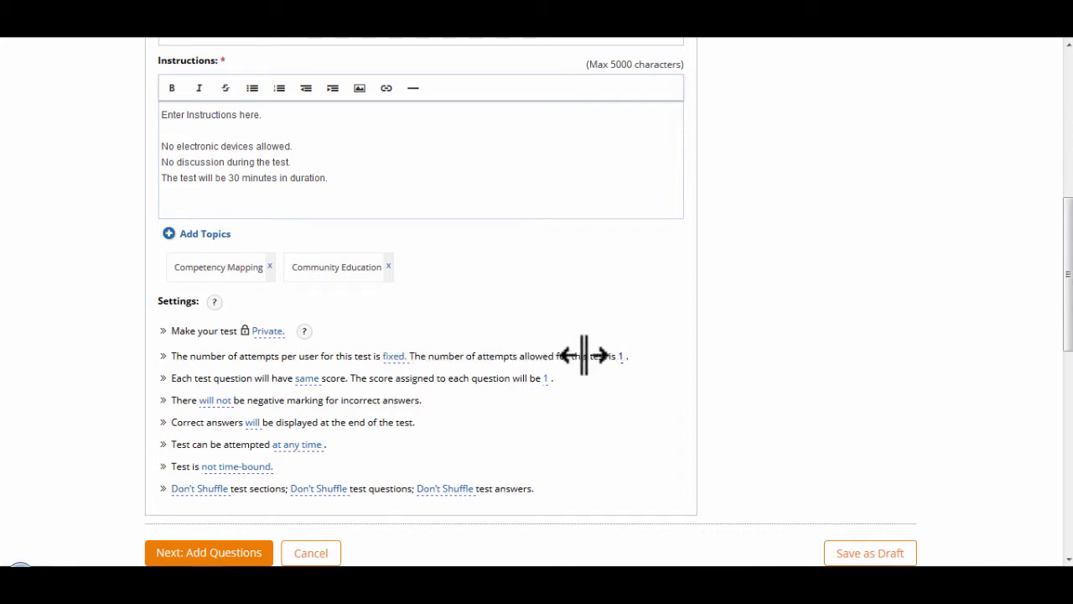
Step: Set different scores per question and turn on 25% negative marking
left_click(307, 379)
left_click(313, 382)
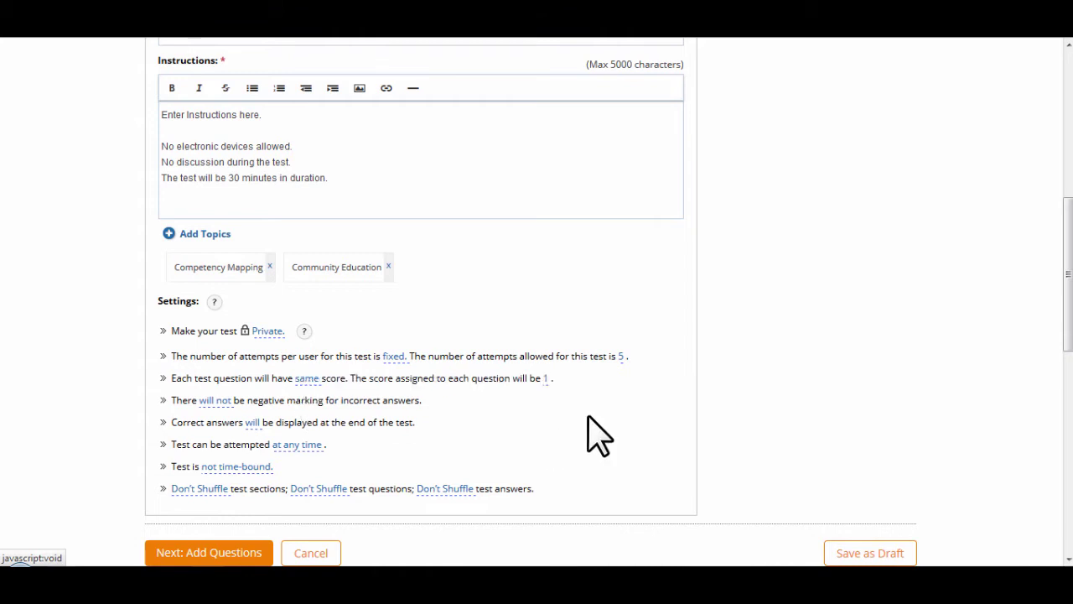
left_click_drag(551, 378, 800, 379)
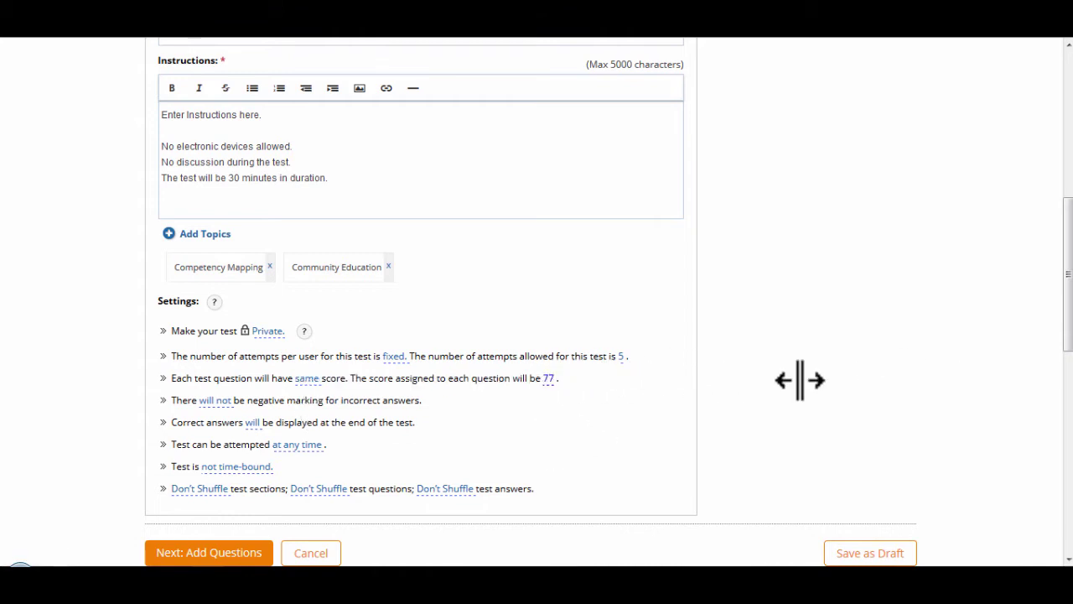
left_click(307, 379)
left_click(207, 401)
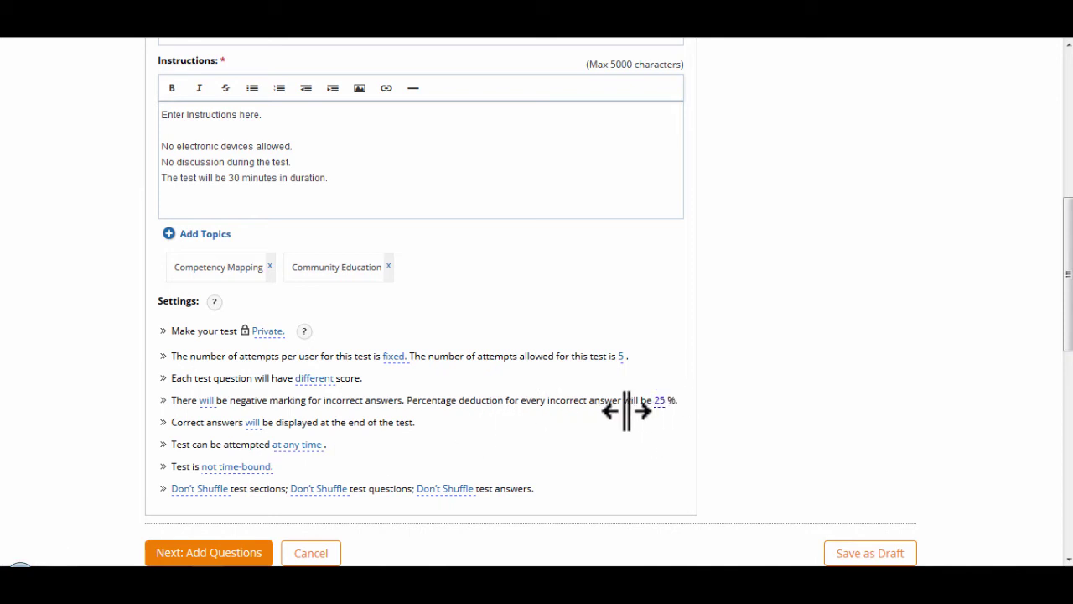
Step: Restrict attempts to a date range by picking start and end dates
left_click(289, 444)
left_click(360, 447)
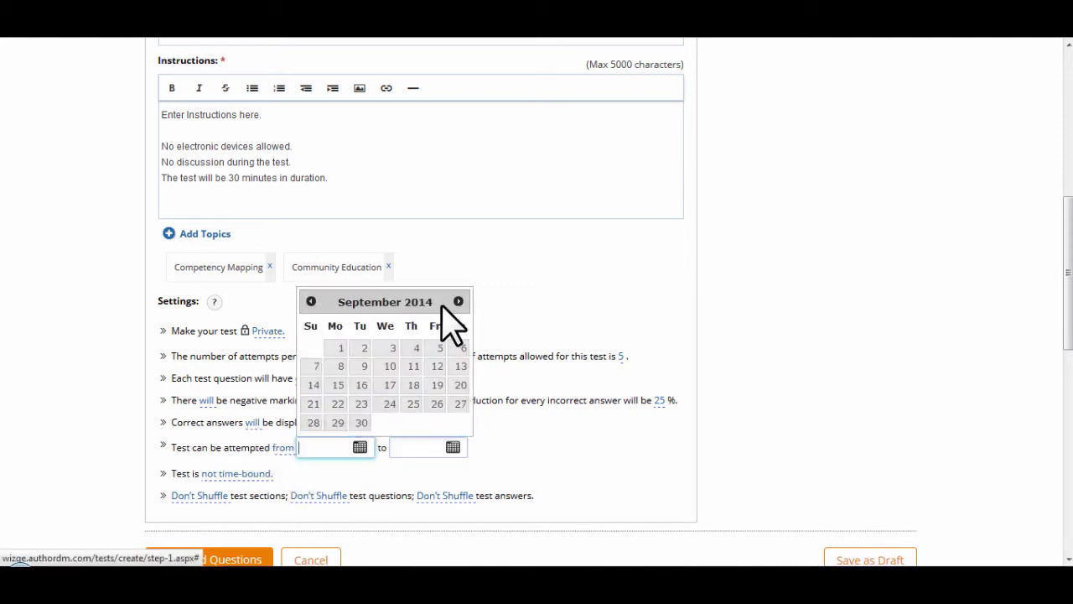
left_click(458, 301)
left_click(458, 301)
left_click(360, 384)
left_click(443, 447)
left_click(457, 388)
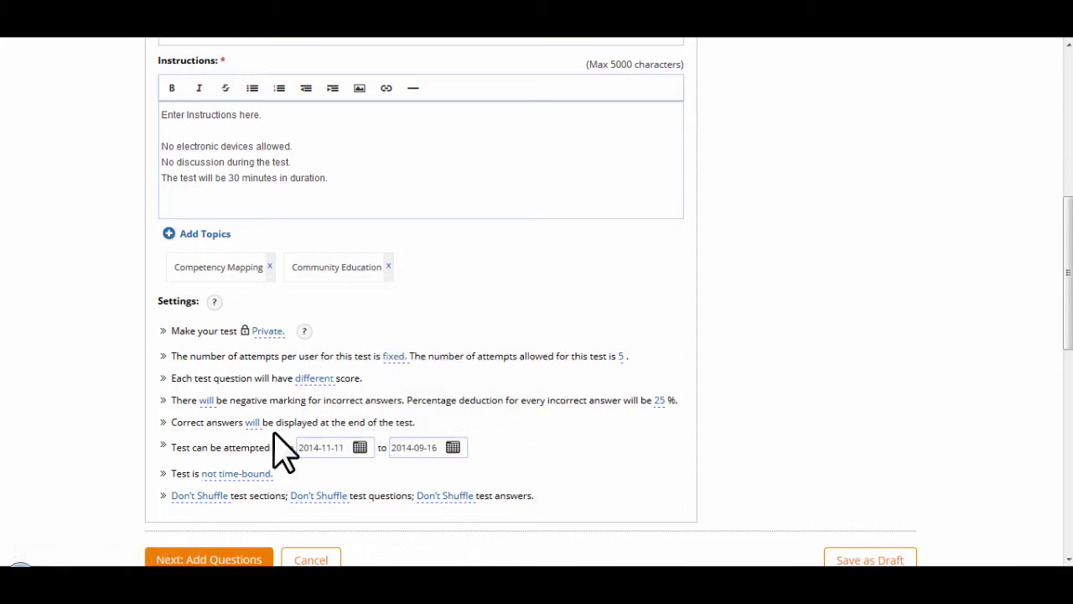
scroll(280, 443, "down", 3)
Step: Set a 30-minute time limit and shuffle sections, questions and answers
left_click(243, 295)
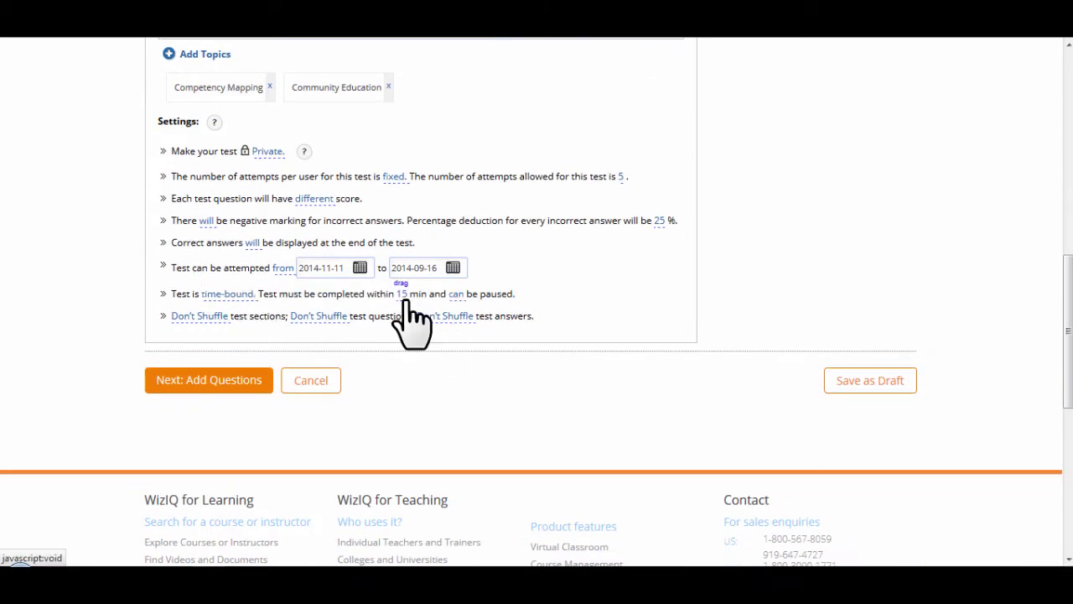
mouse_move(426, 302)
left_mouse_down()
mouse_move(415, 295)
mouse_move(436, 298)
left_mouse_up()
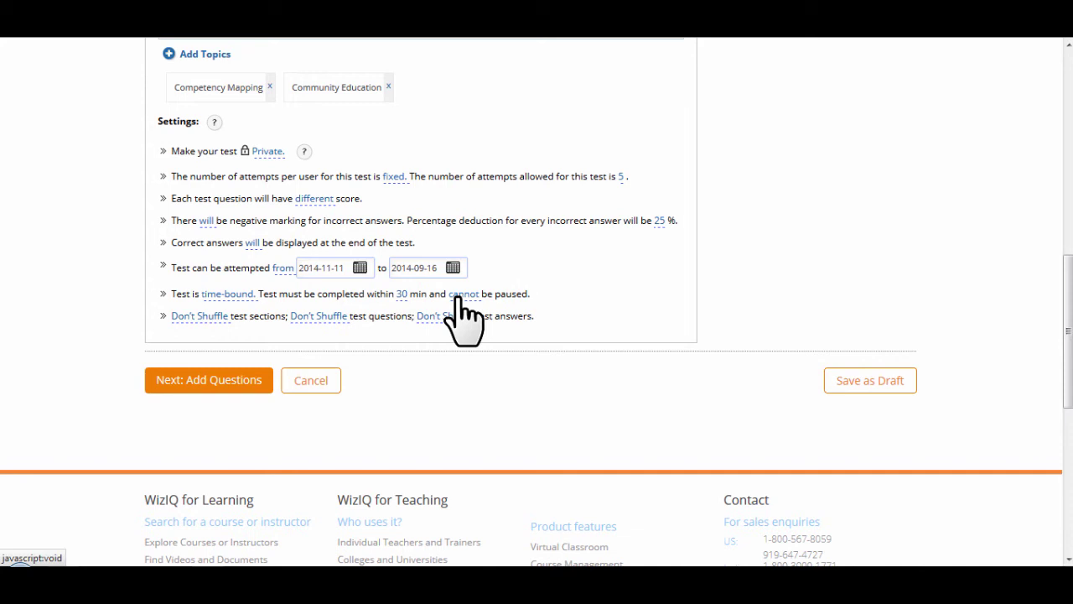
left_click(202, 317)
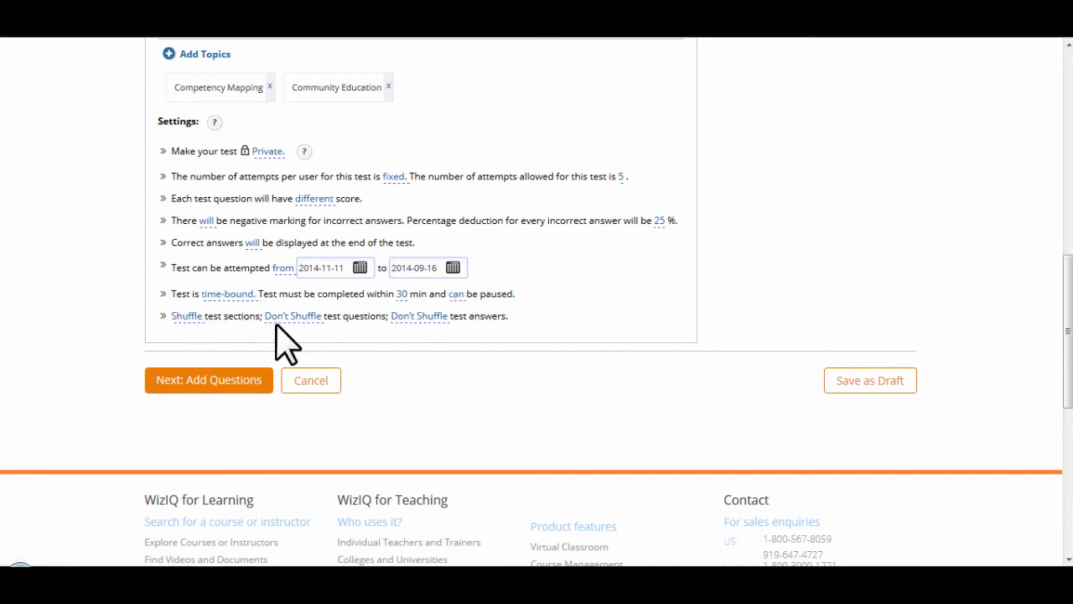
left_click(285, 317)
left_click(382, 316)
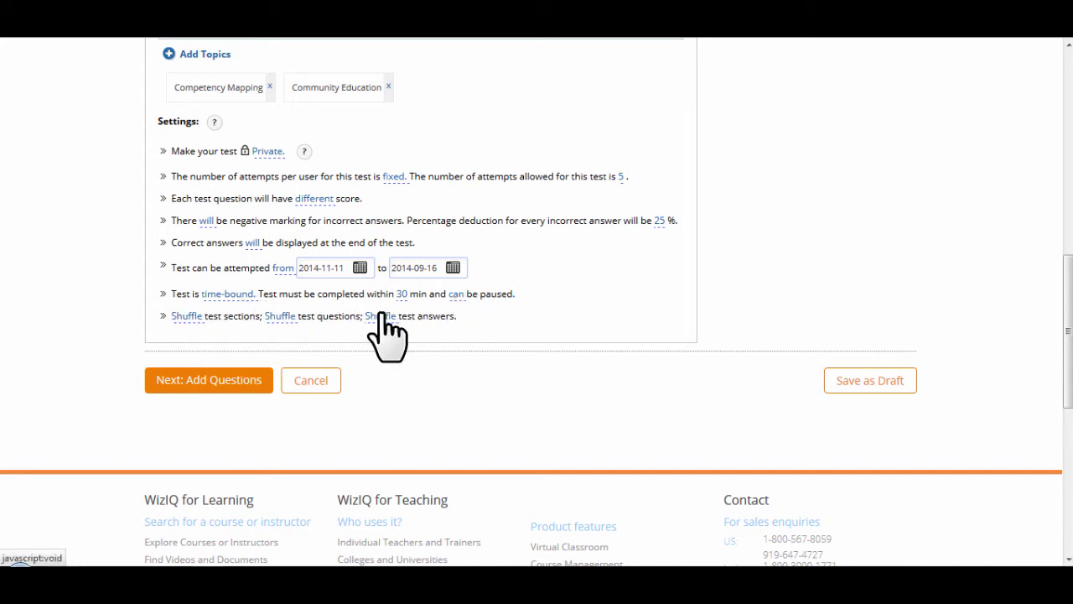
Step: Rename Section 1 to 'First Section - Easy' and type 'How easy is it to create tests on WizIQ?'
left_click(213, 384)
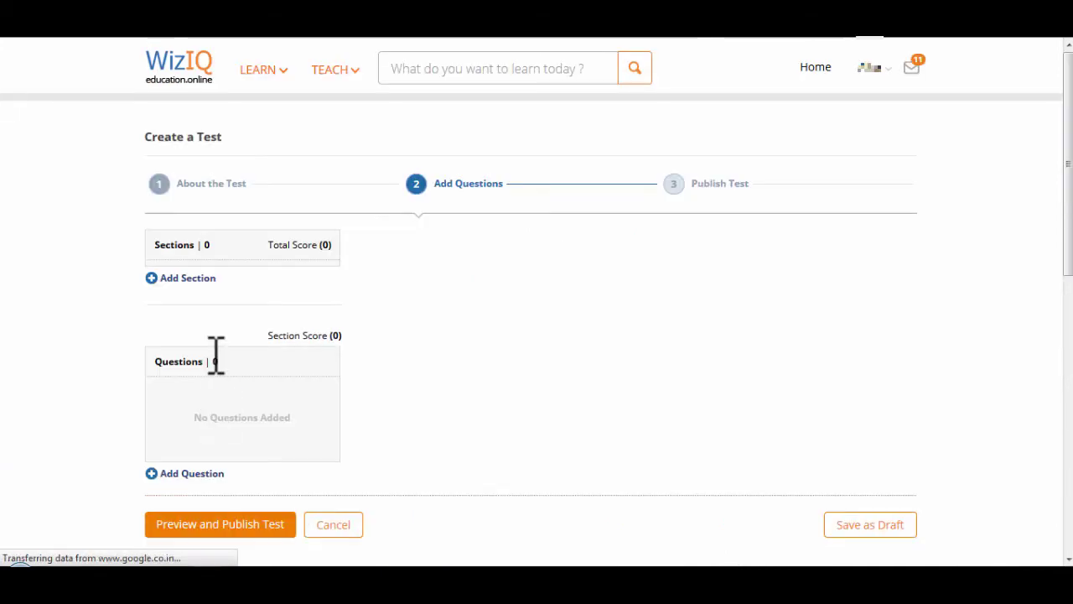
left_click(311, 277)
type("First Section - Easy")
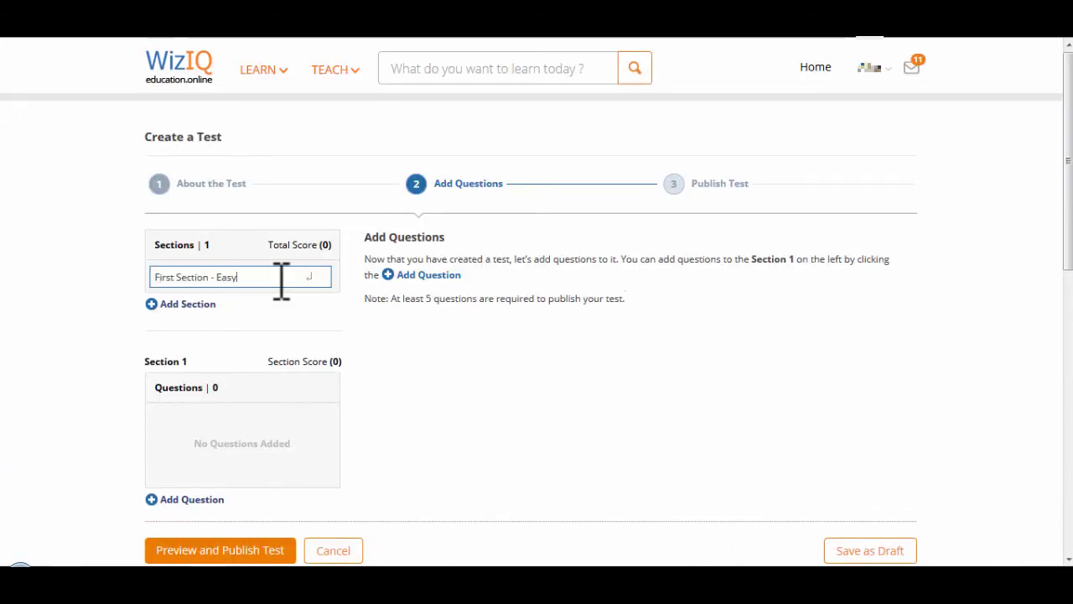
key("Return")
type("How easy is it to create tests on WizIQ?")
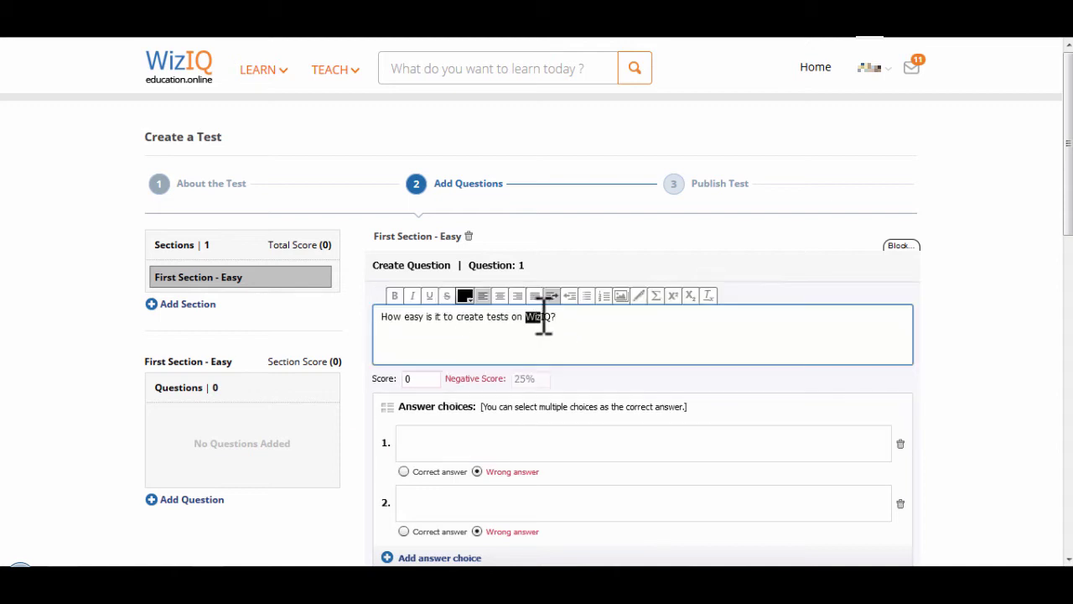
Step: Colour 'Wiz' blue and 'IQ' orange, and bold the question text
left_click(466, 307)
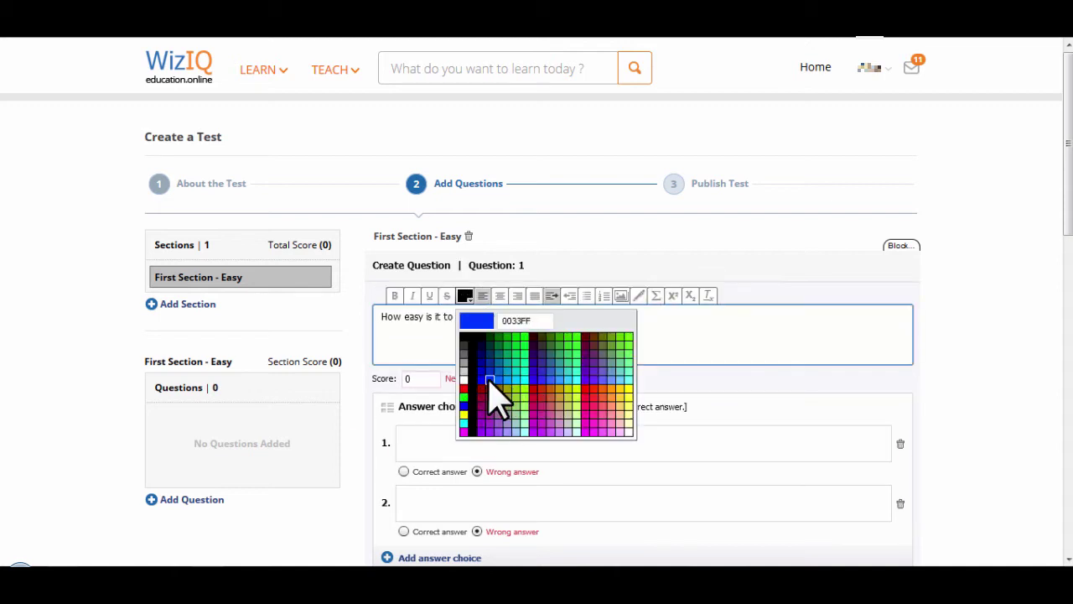
left_click(489, 377)
mouse_move(540, 317)
left_mouse_down()
mouse_move(552, 317)
mouse_move(378, 319)
left_mouse_up()
left_click(468, 298)
left_click(618, 411)
left_click(587, 329)
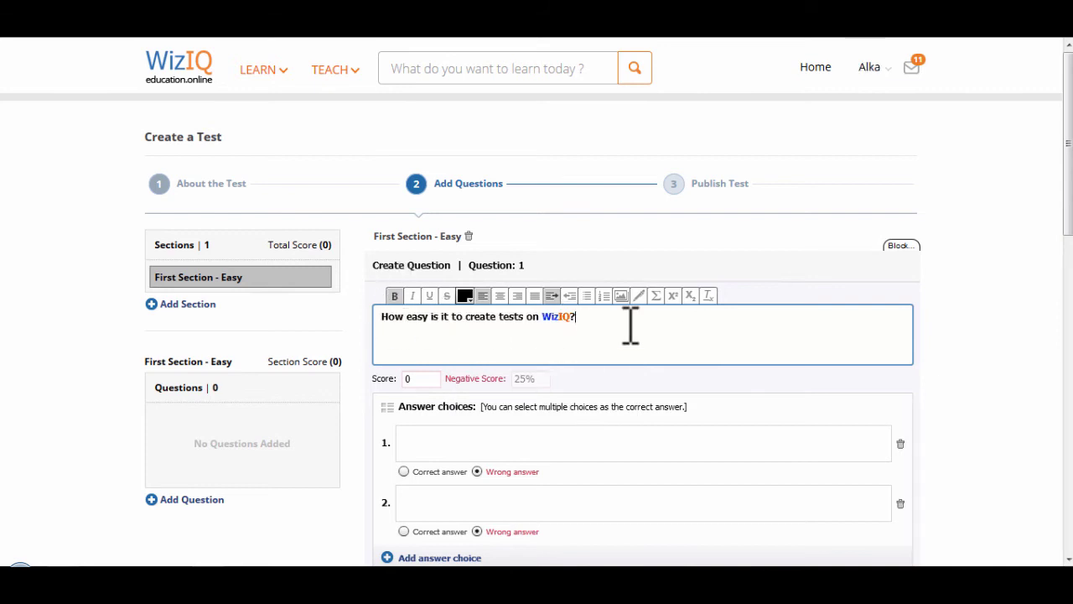
Step: Enter question 1's five answer choices, marking four of them correct
left_click(503, 443)
type("It")
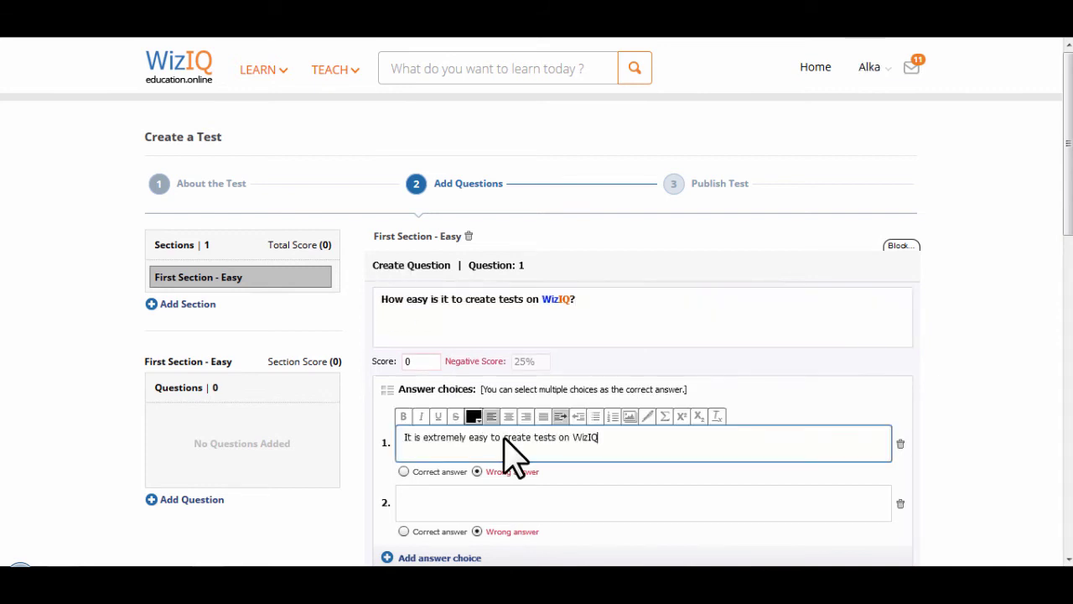
left_click(418, 501)
type("Try it for yourself.")
left_click(403, 453)
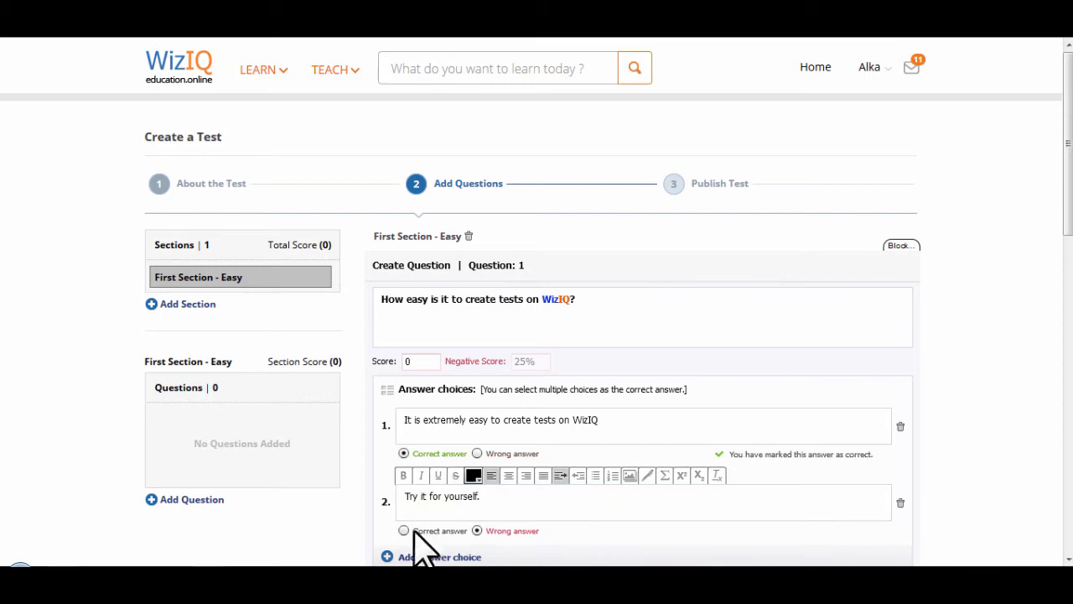
left_click(413, 531)
scroll(347, 479, "down", 2)
scroll(369, 436, "down", 2)
left_click(388, 382)
left_click(444, 377)
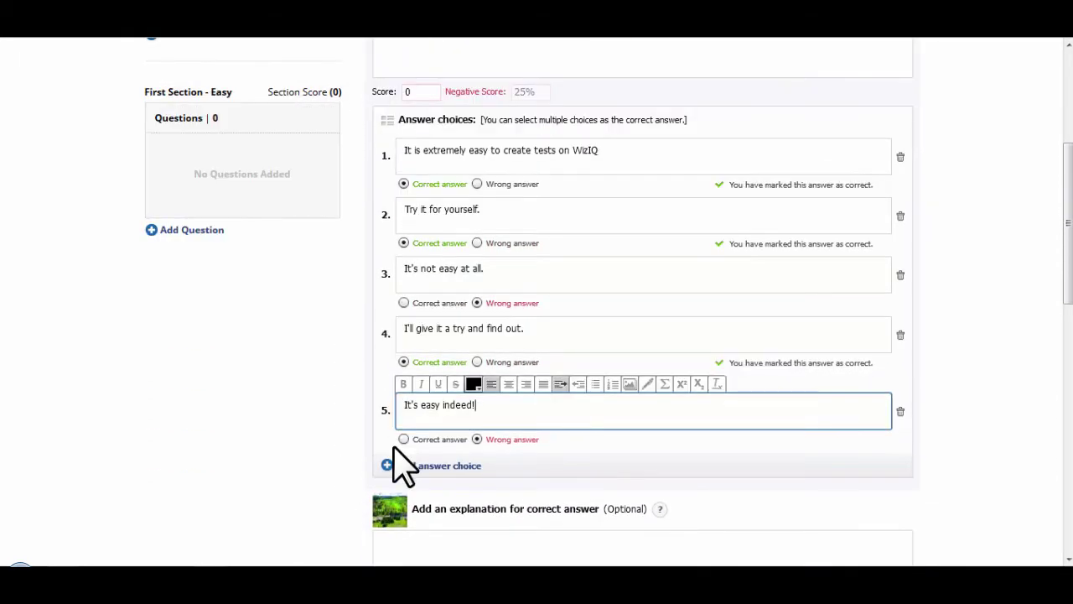
left_click(403, 439)
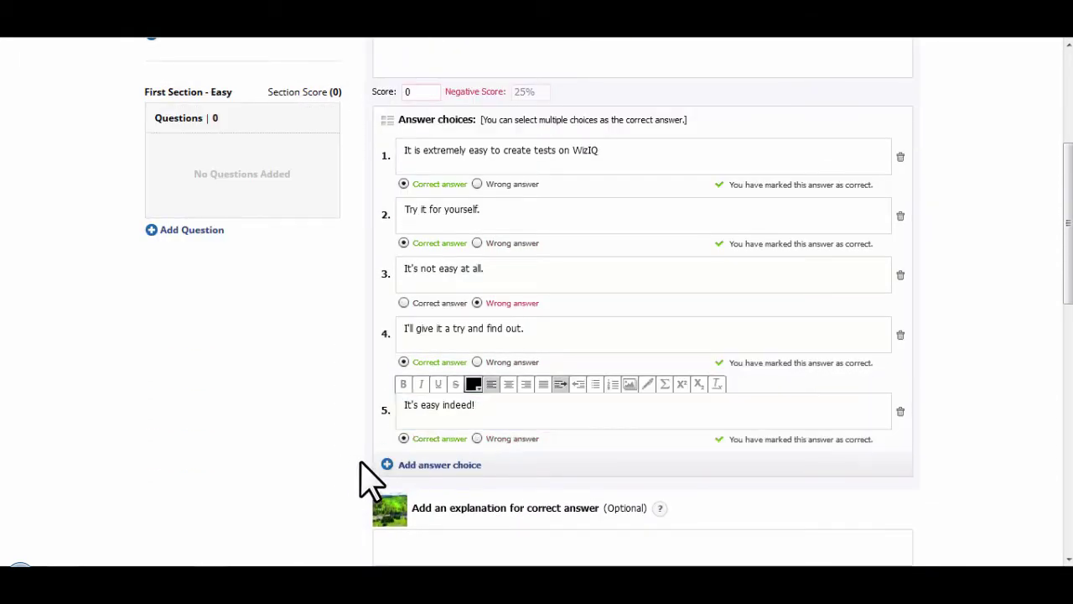
scroll(352, 436, "down", 5)
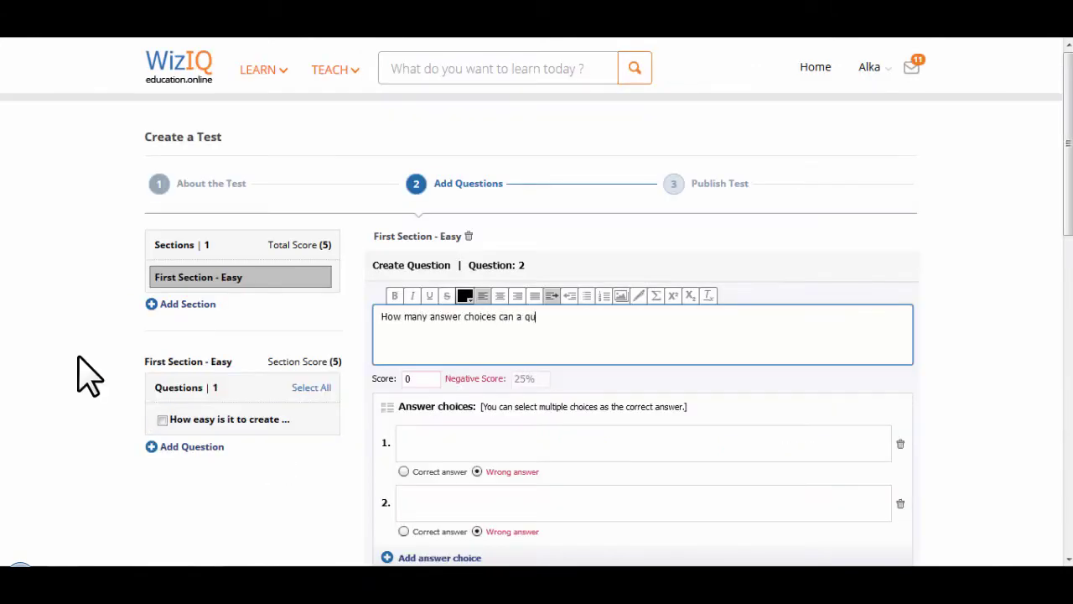
Step: Give question 2 a score of 5 and enter its first two answers, both marked correct
key("Tab")
type("5")
key("Tab")
key("Tab")
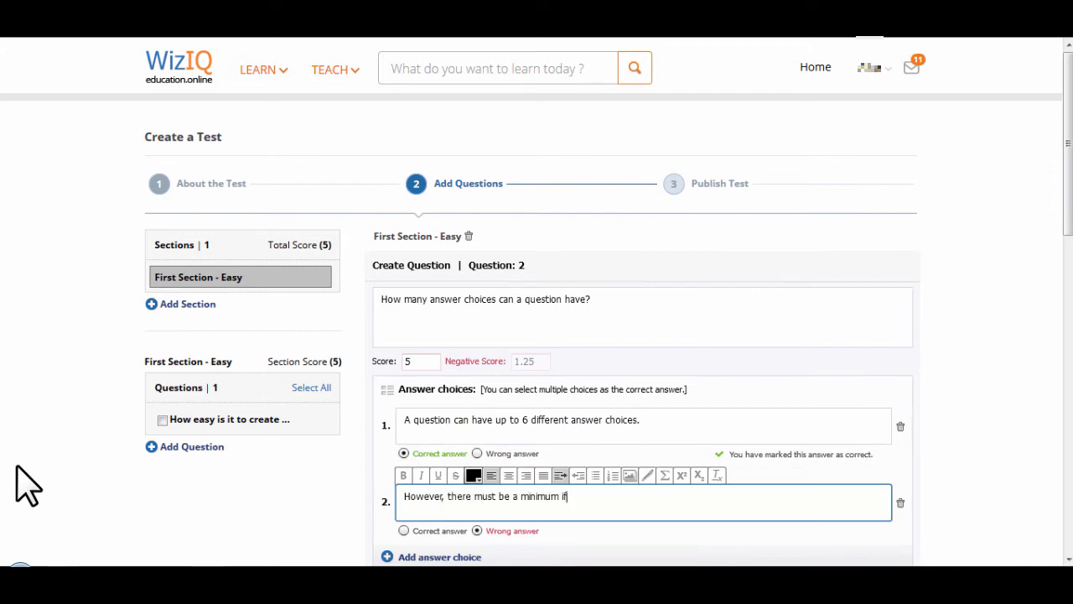
type(".")
scroll(607, 366, "down", 4)
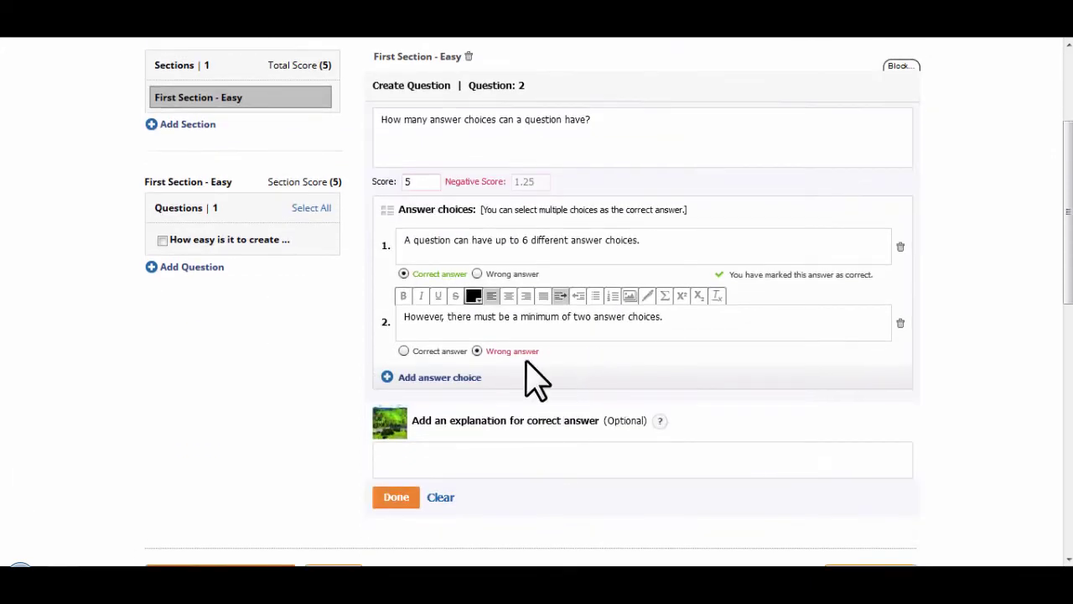
left_click(403, 350)
left_click(439, 376)
type("You can also have multiple correct answers to a question")
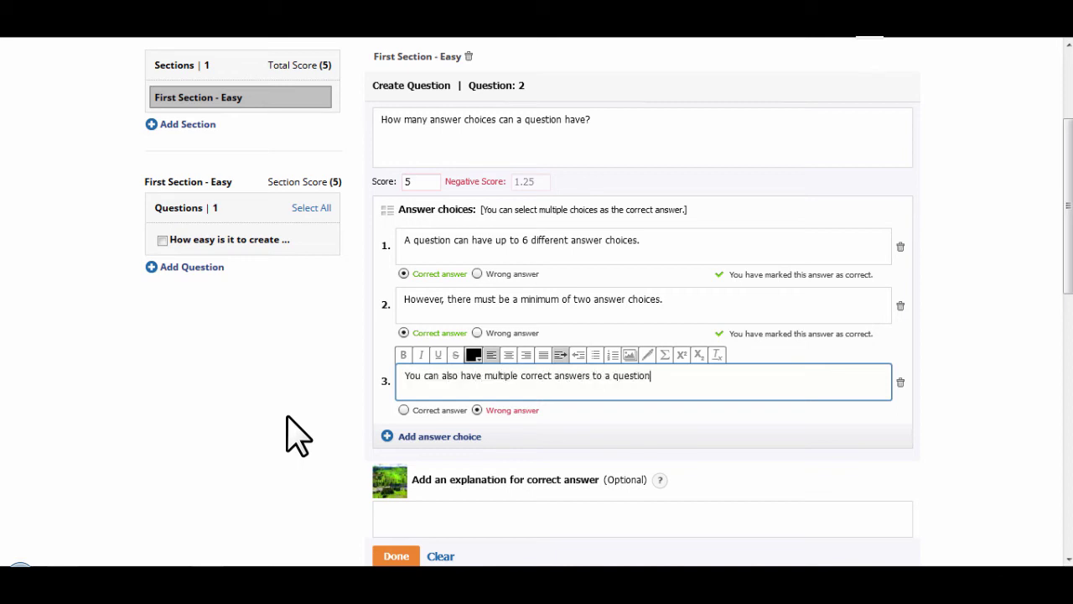
Step: Finish question 2's third answer, mark it correct, and save the question
type(".")
left_click(404, 410)
scroll(336, 403, "down", 2)
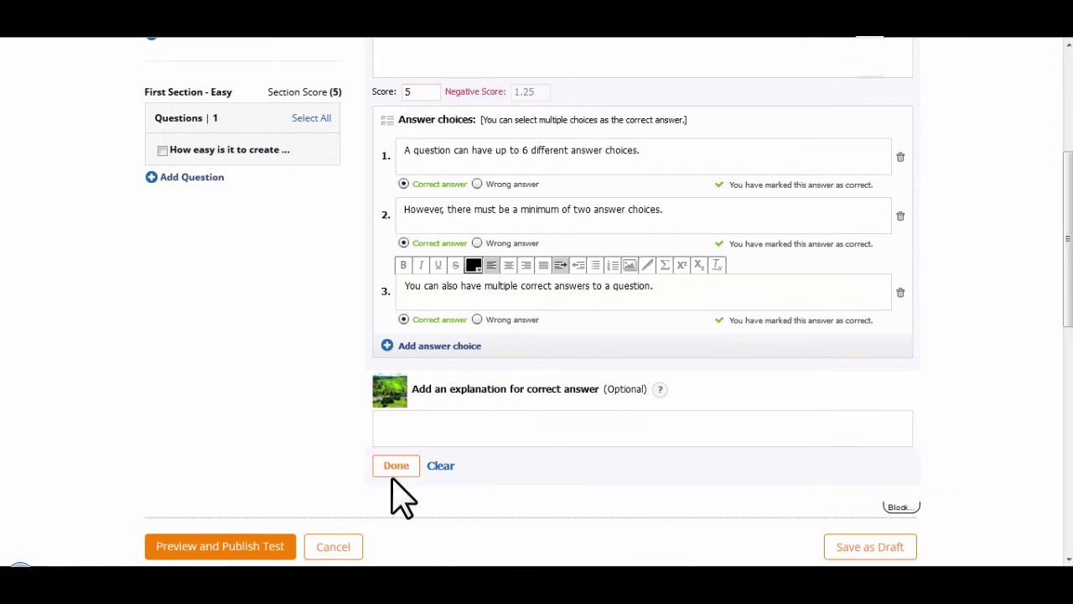
left_click(398, 467)
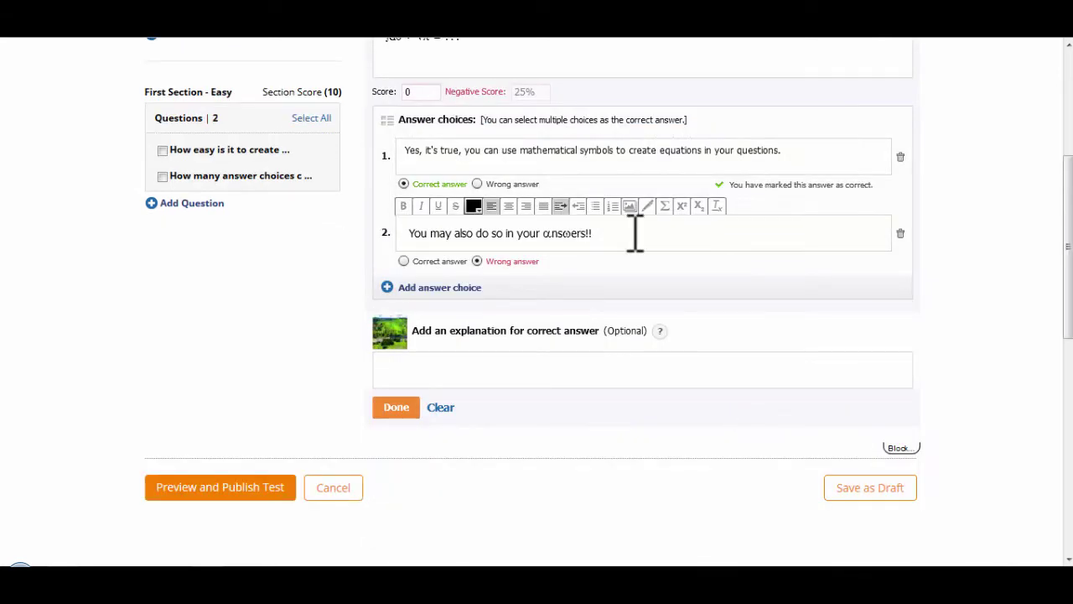
Step: Write question 3 with its second answer correct and Desert.jpg inserted in the explanation
left_click(403, 261)
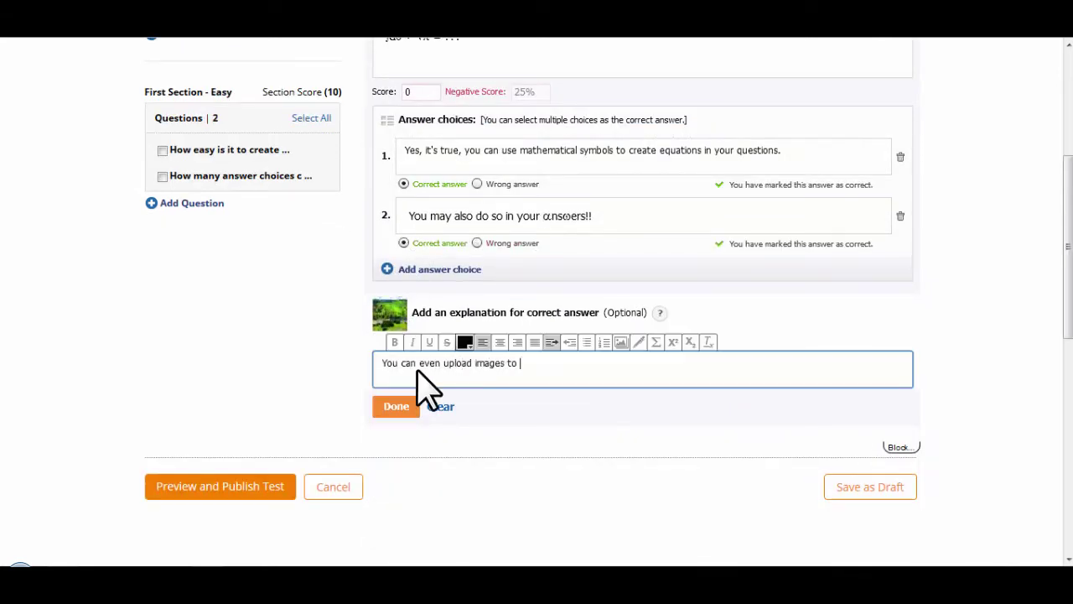
type("e explanations for the answers!")
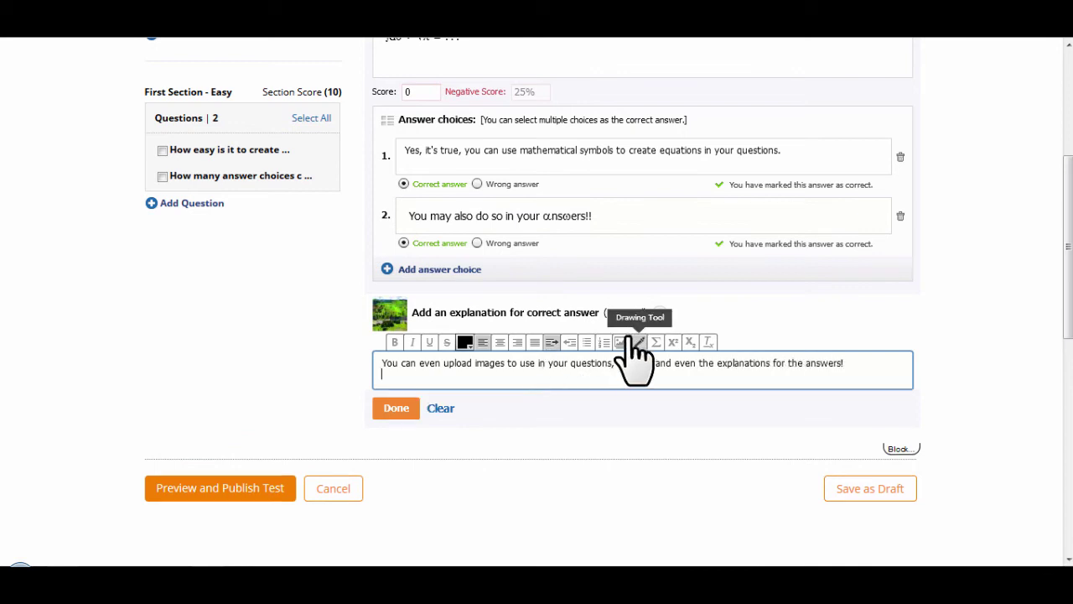
left_click(620, 342)
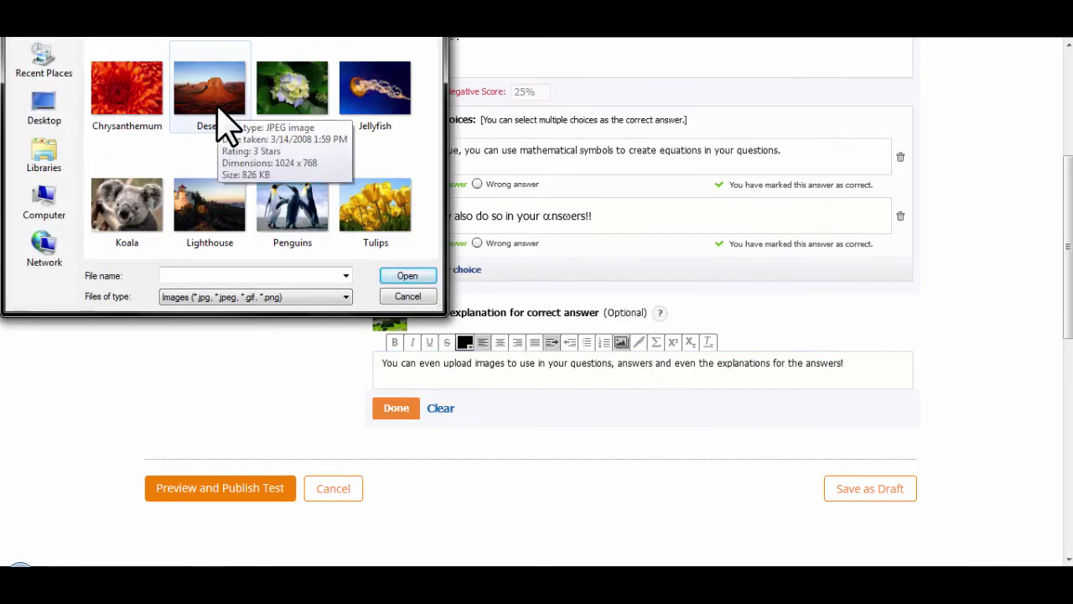
left_click(215, 117)
left_click(403, 276)
left_click(696, 401)
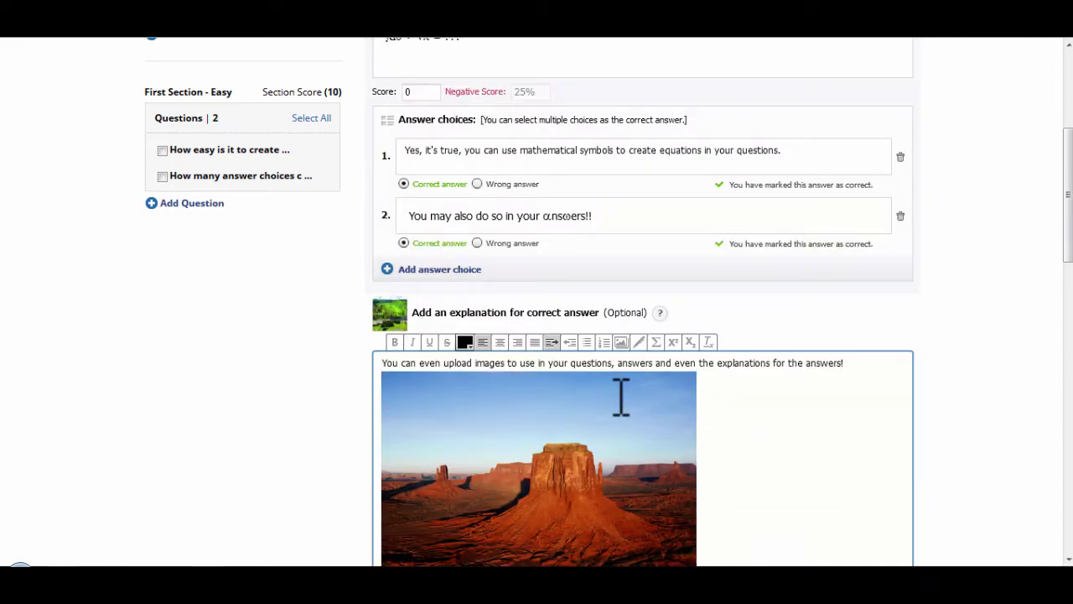
scroll(627, 402, "down", 5)
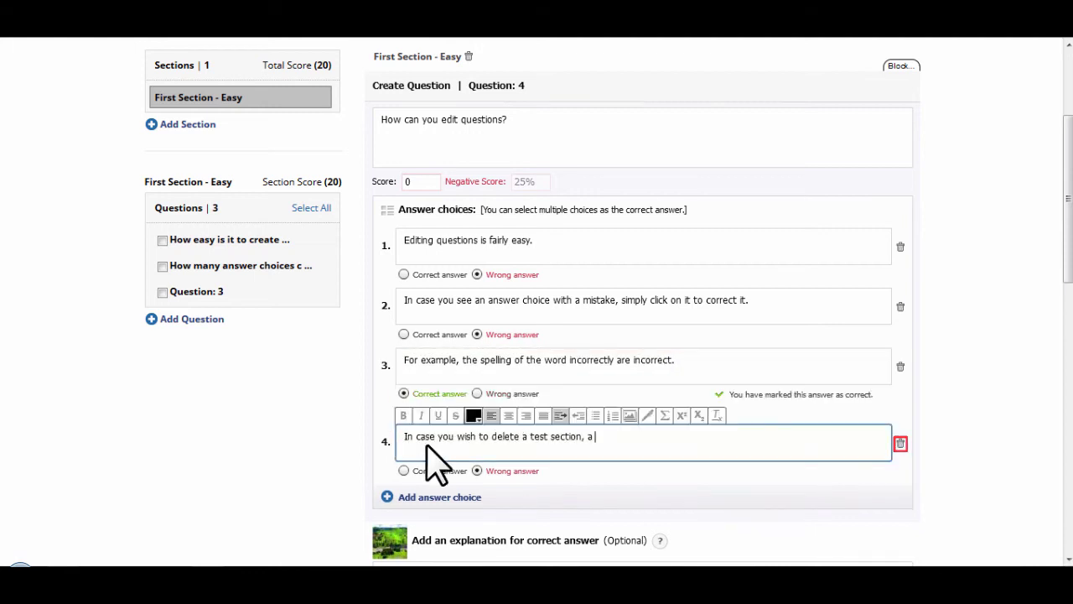
Step: Remove question 4's fourth answer choice, write its explanation, and save it
type("->")
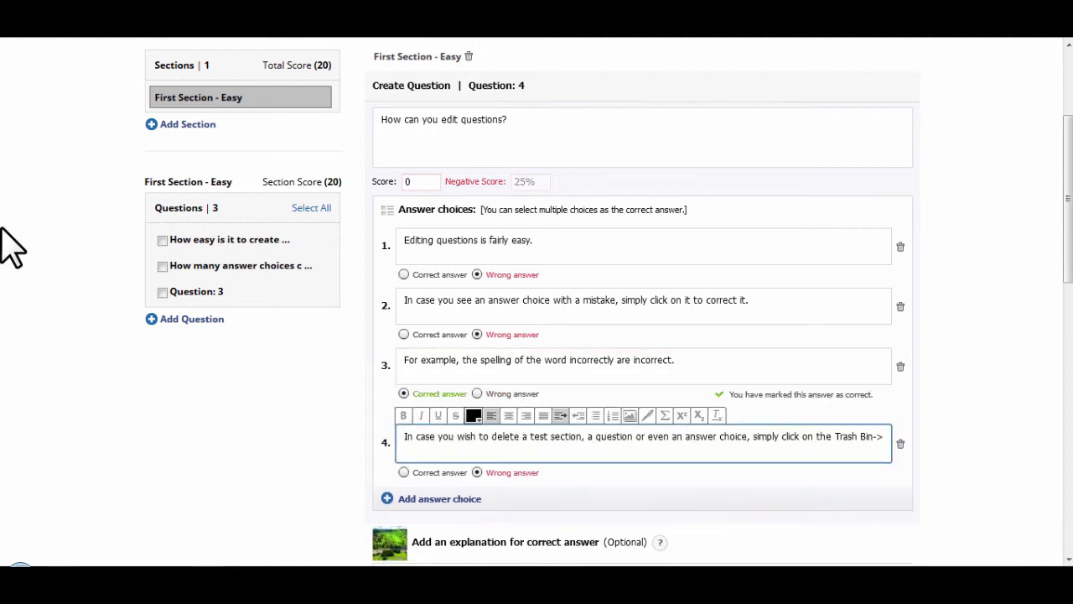
left_click(900, 444)
left_click(579, 483)
scroll(411, 339, "down", 3)
type("easy.")
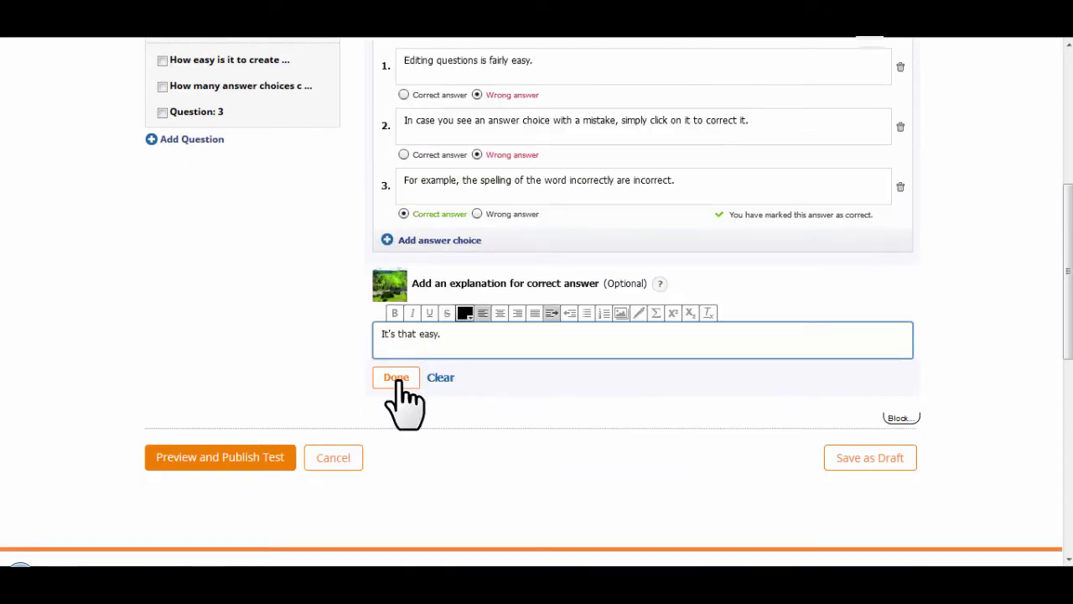
left_click(395, 377)
Step: Write question 5 on test question limits, worth 15 points, with both answers correct
type("How")
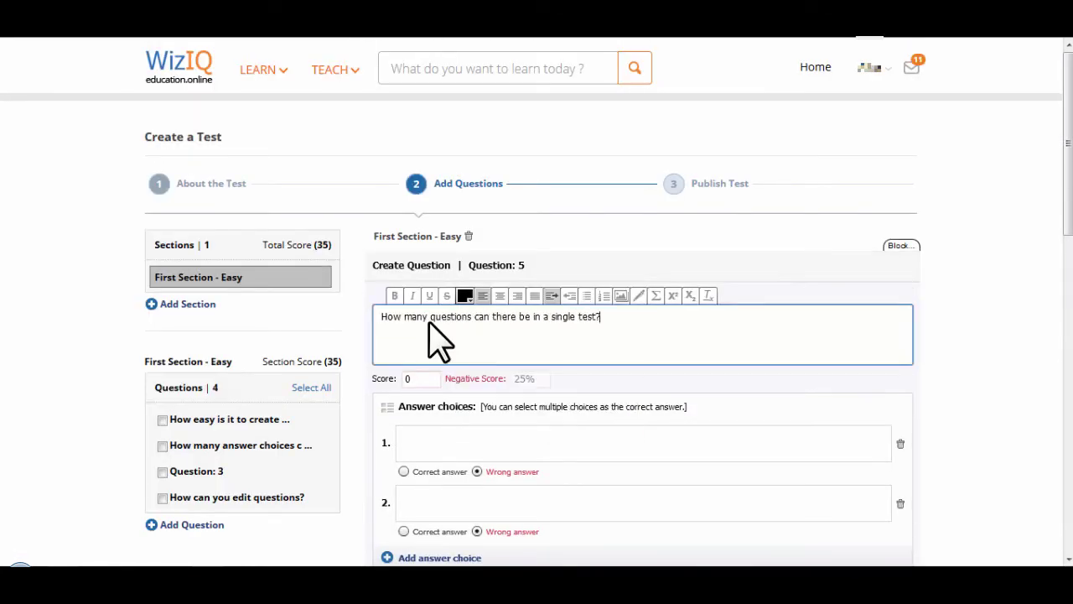
key("Tab")
type(".")
scroll(411, 304, "down", 2)
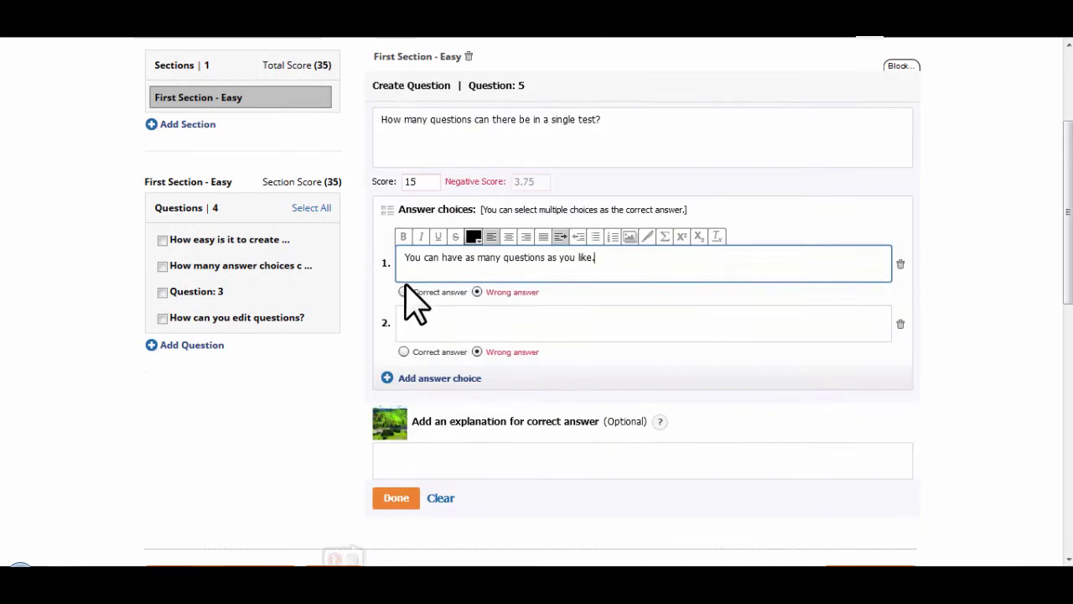
left_click(404, 273)
left_click(444, 323)
type("Kee")
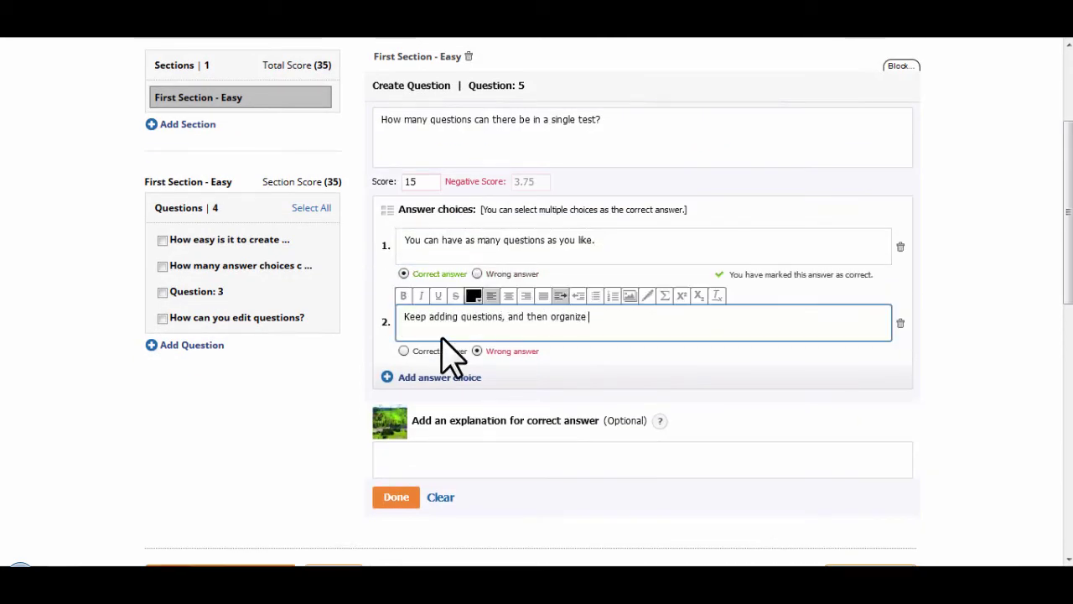
type(".")
left_click(396, 496)
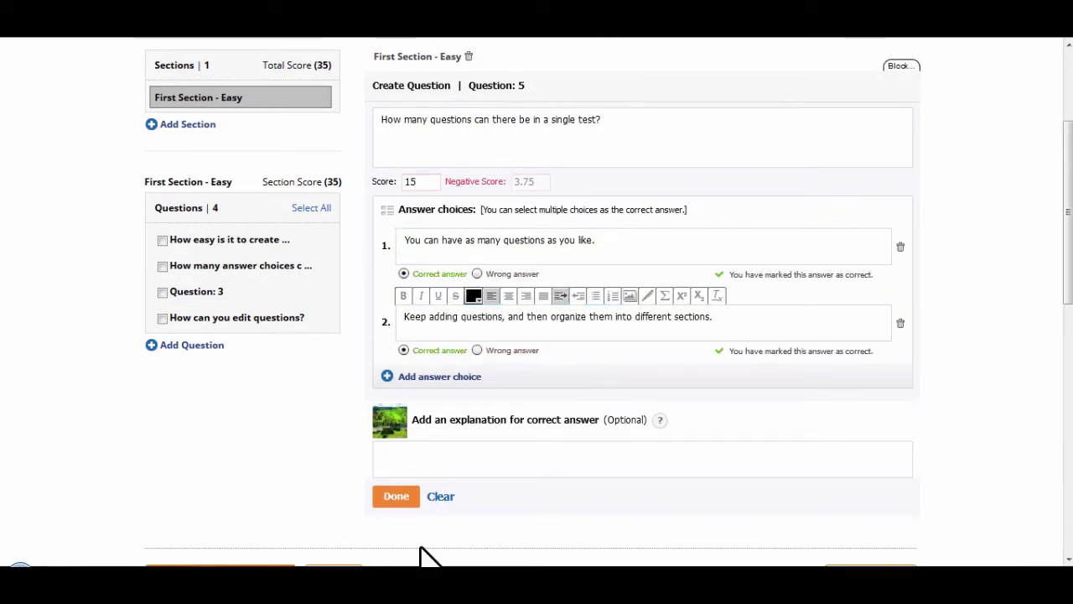
Step: Add the sections 'Second Section - Nice' and 'Third Section - Fun'
left_click(195, 216)
type("Second Section - Nice")
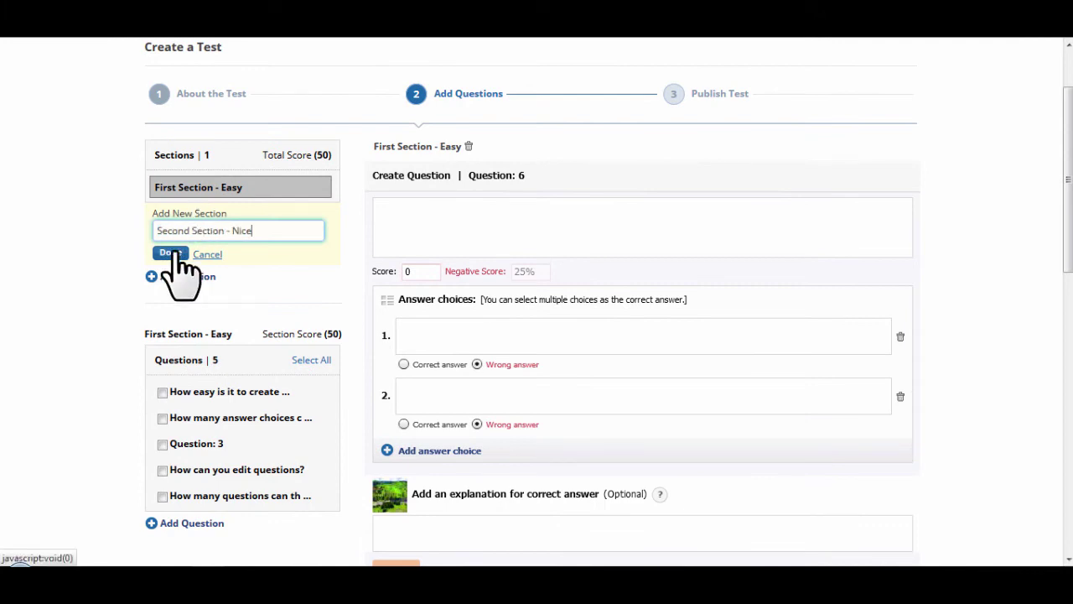
left_click(172, 254)
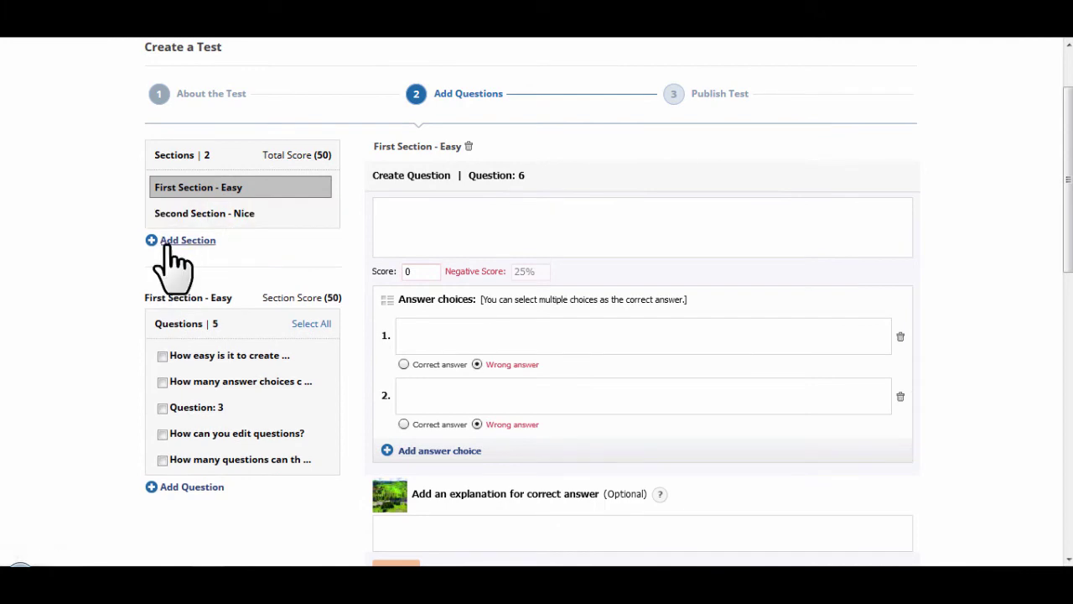
type("Third Section - Fun")
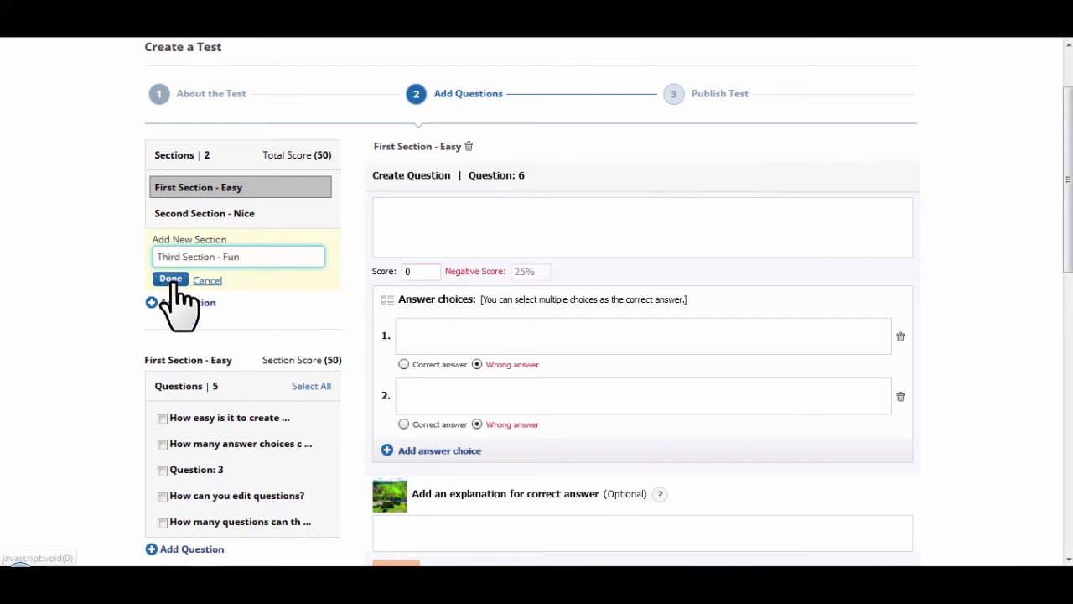
left_click(166, 282)
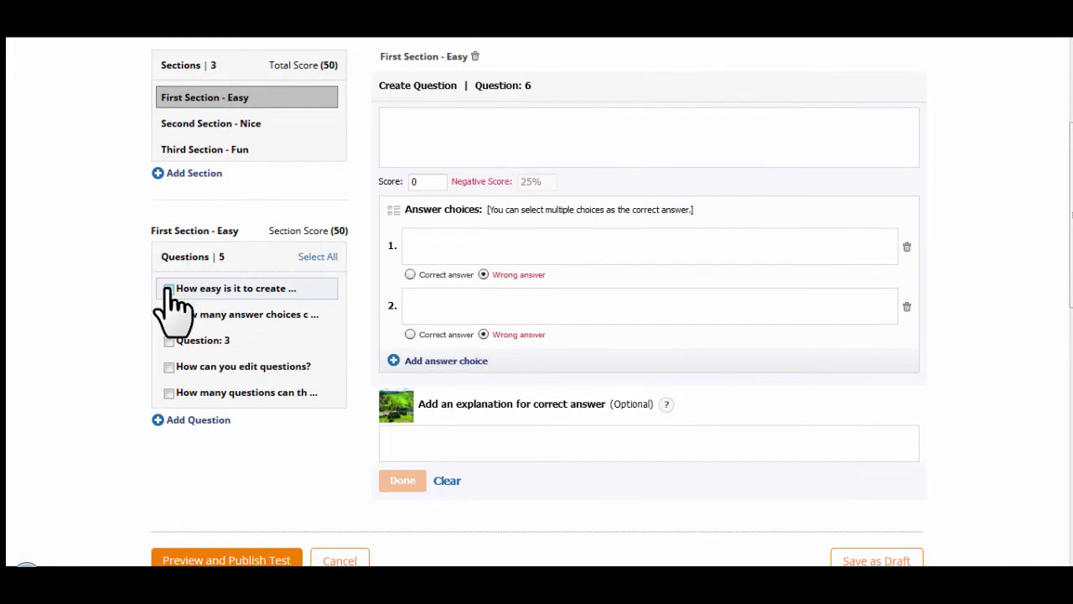
Step: Move 'How can you edit questions?' and the fifth question into Second Section - Nice
left_click(168, 288)
left_click(169, 314)
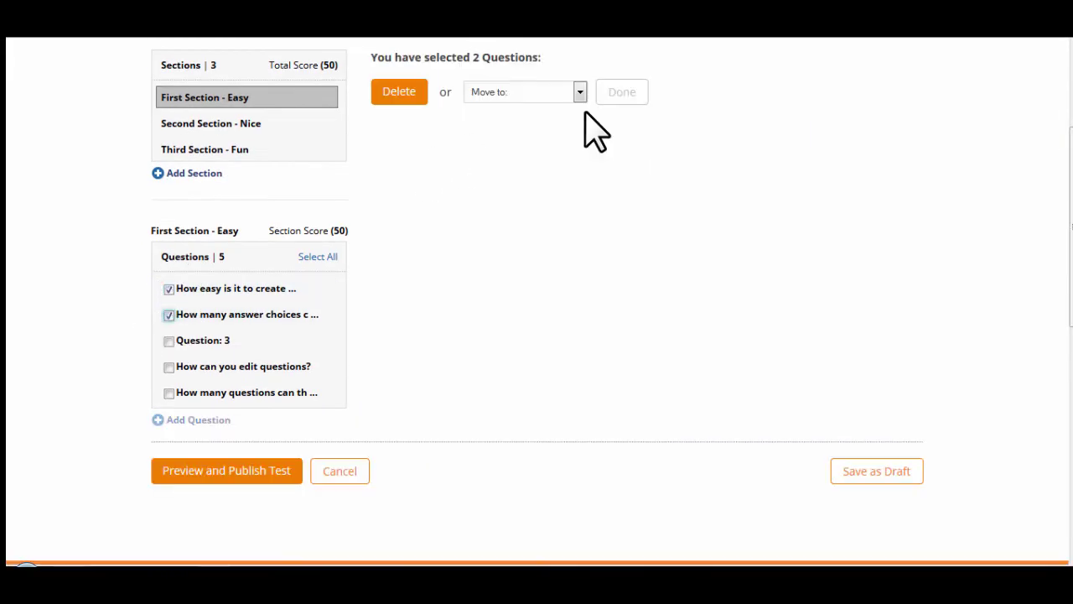
left_click(580, 92)
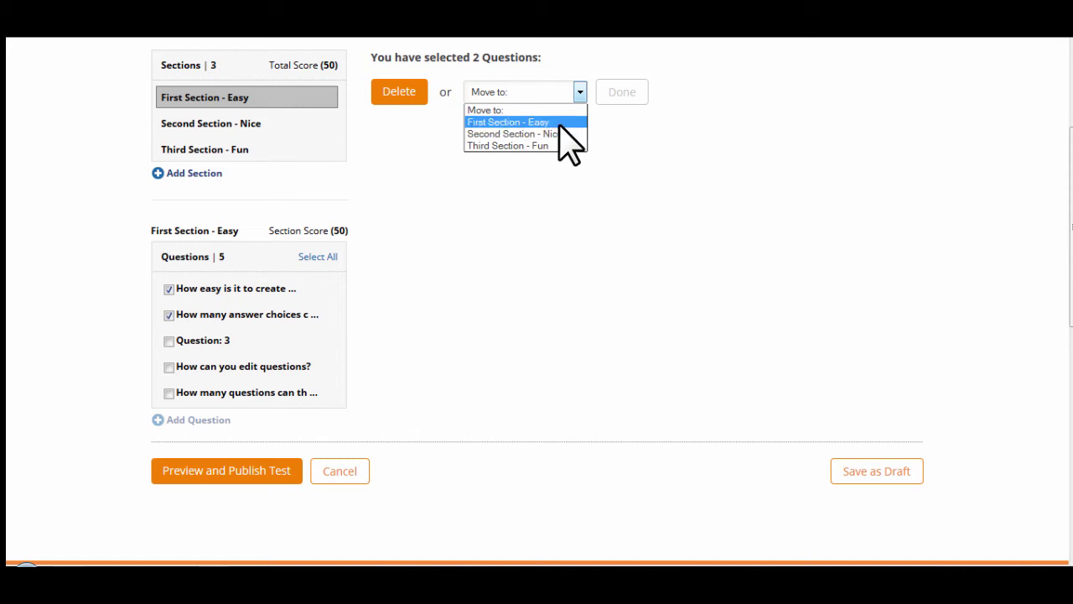
left_click(553, 123)
left_click(168, 289)
left_click(169, 314)
left_click(168, 367)
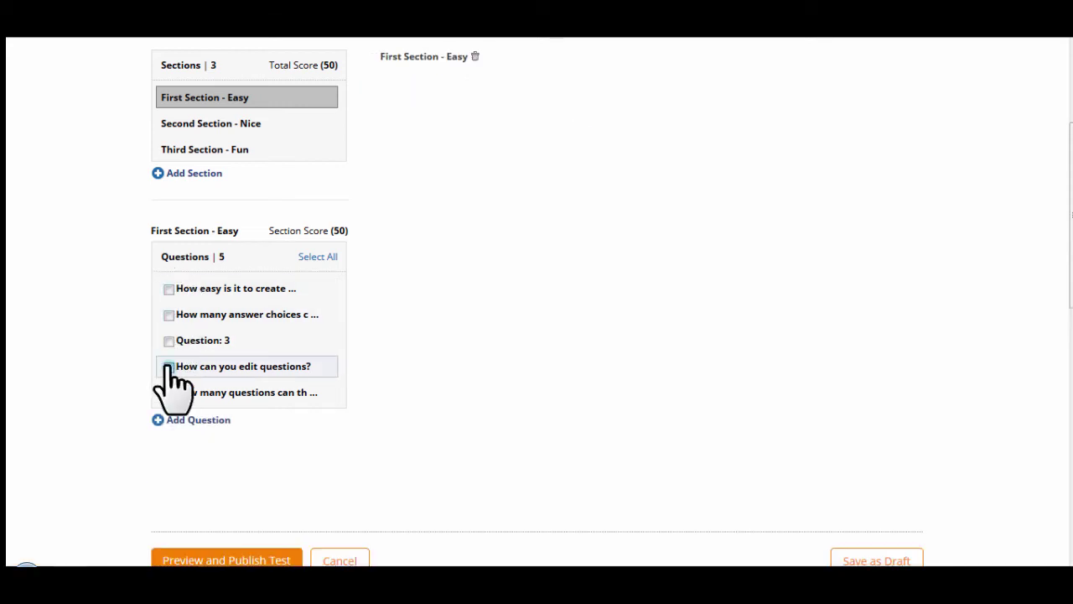
left_click(169, 392)
left_click(533, 92)
left_click(524, 134)
Step: Move the 'How easy is it' and answer-choices questions into Second Section - Nice
left_click(622, 92)
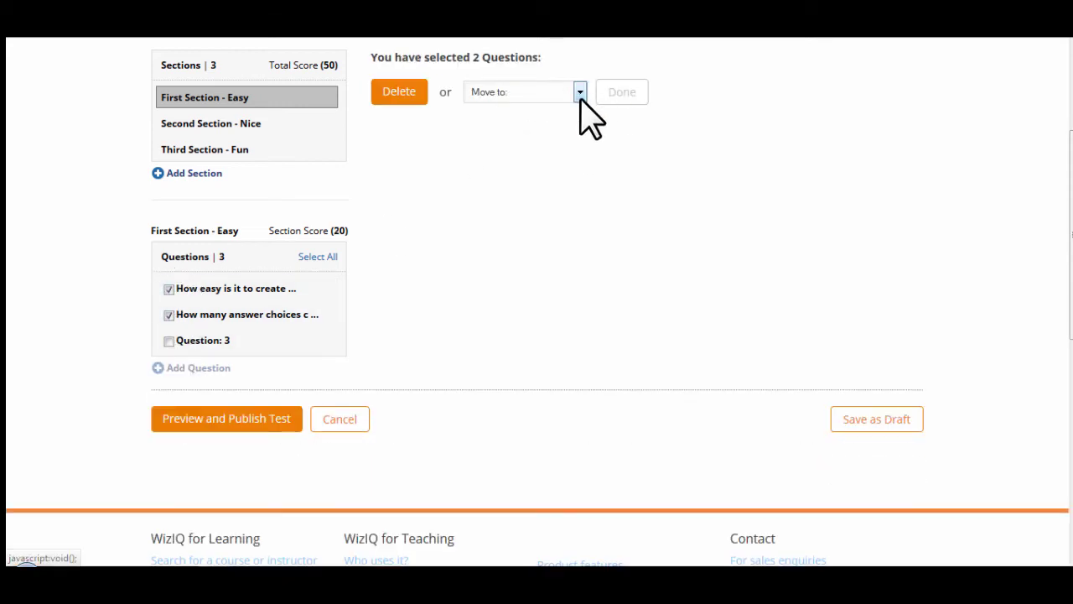
left_click(579, 94)
left_click(515, 135)
left_click(622, 92)
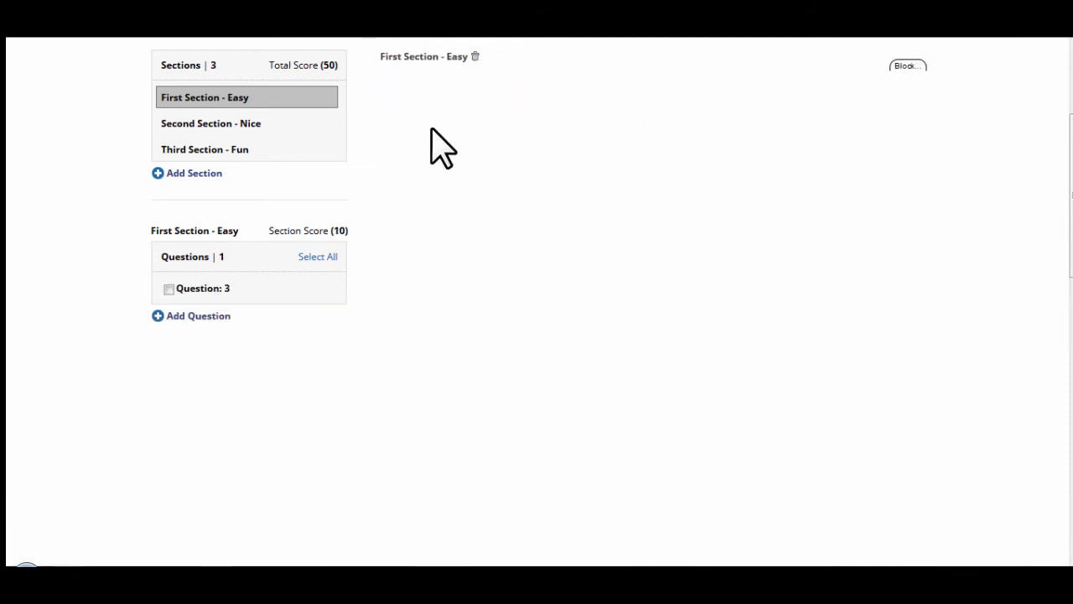
left_click(168, 289)
Step: Move two questions from Second Section - Nice into Third Section - Fun and review each section
left_click(193, 328)
left_click(210, 303)
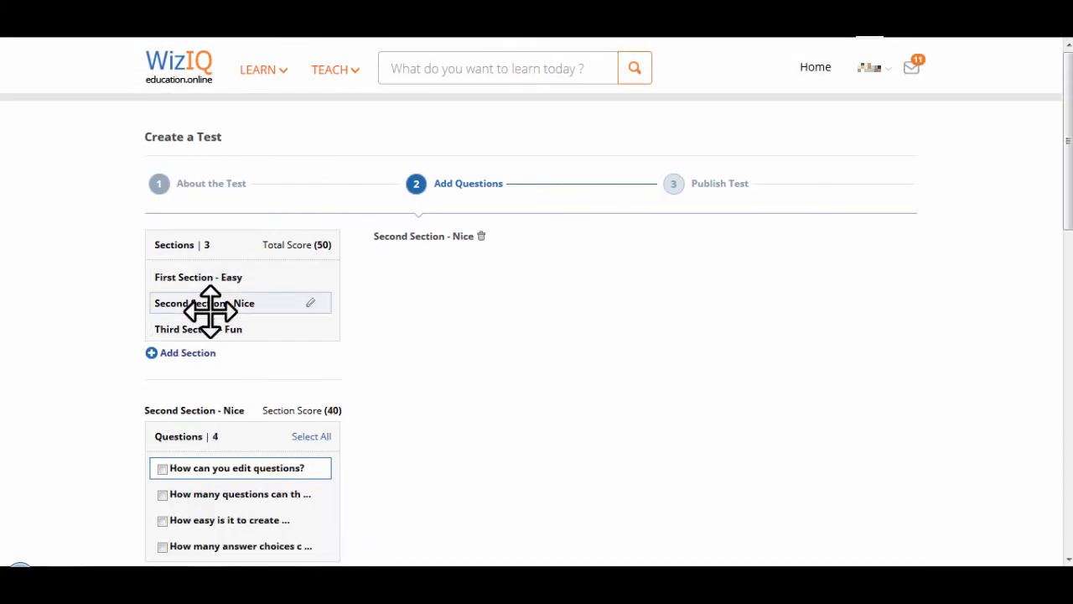
scroll(207, 499, "down", 1)
left_click(179, 213)
left_click(162, 378)
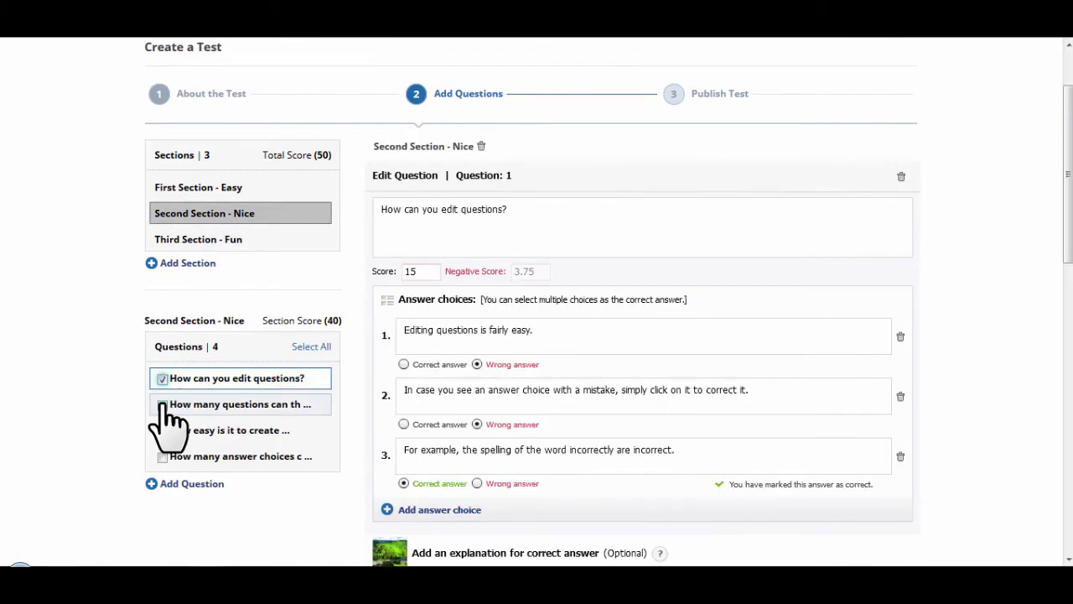
left_click(163, 404)
left_click(520, 182)
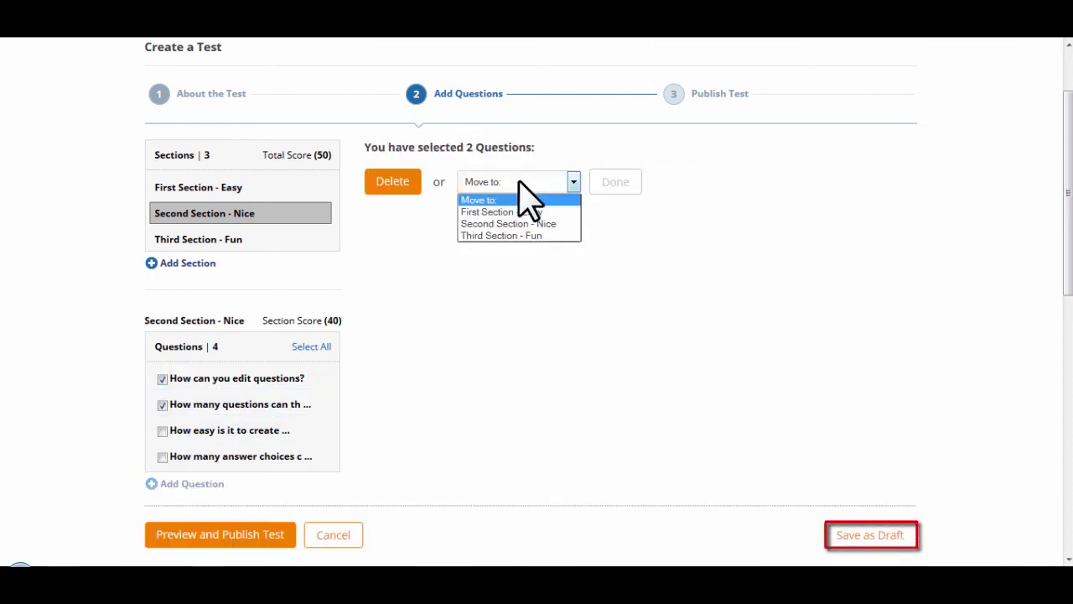
left_click(600, 186)
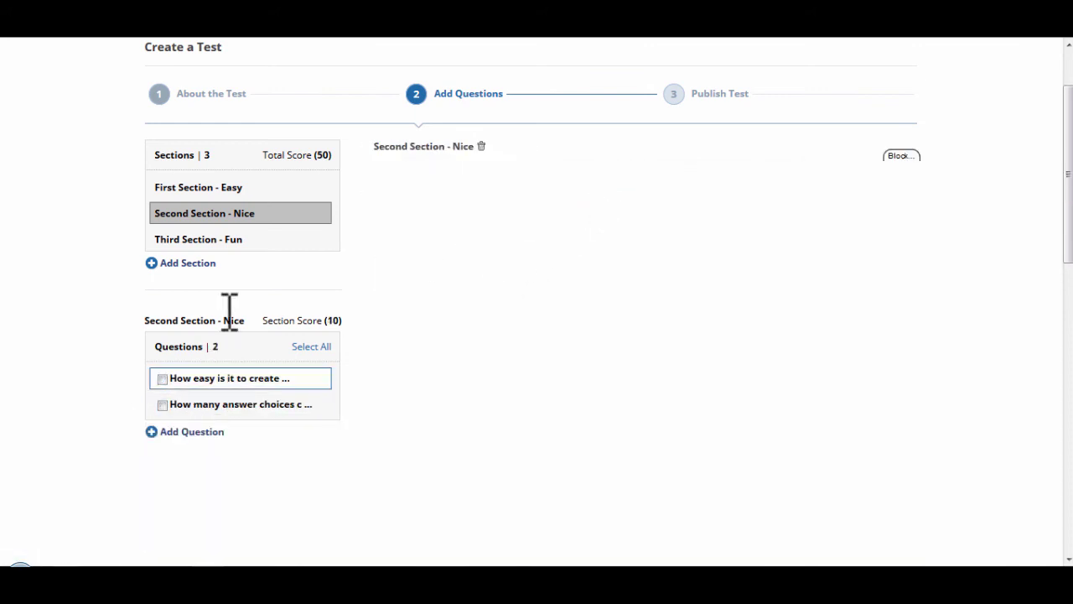
left_click(204, 191)
left_click(213, 239)
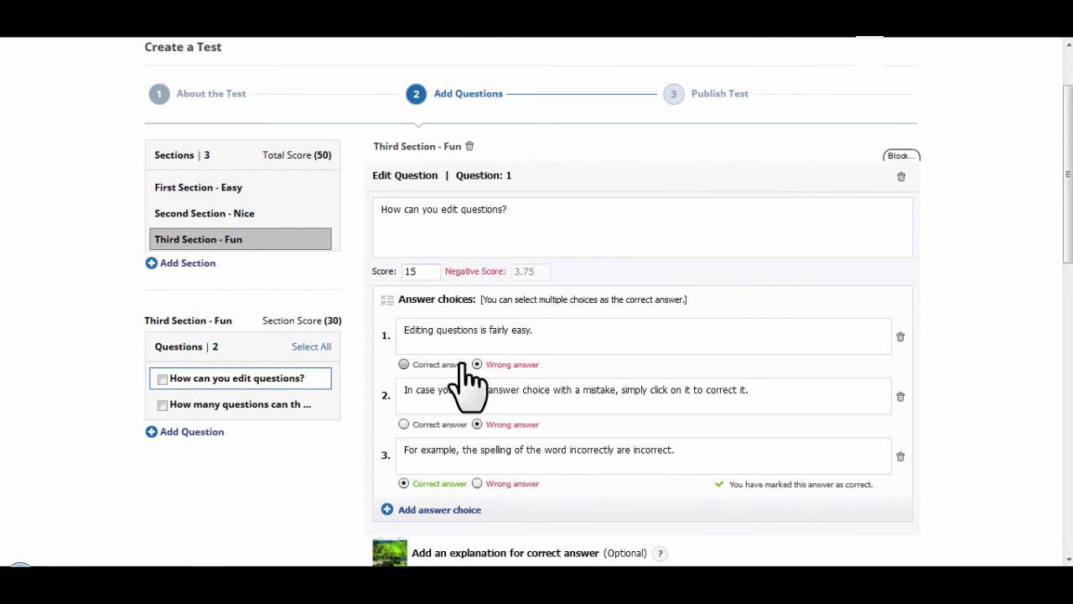
scroll(335, 352, "down", 5)
Step: Preview the saved test, confirming 5 questions, 3 sections and 50 points
left_click(218, 289)
scroll(377, 287, "down", 2)
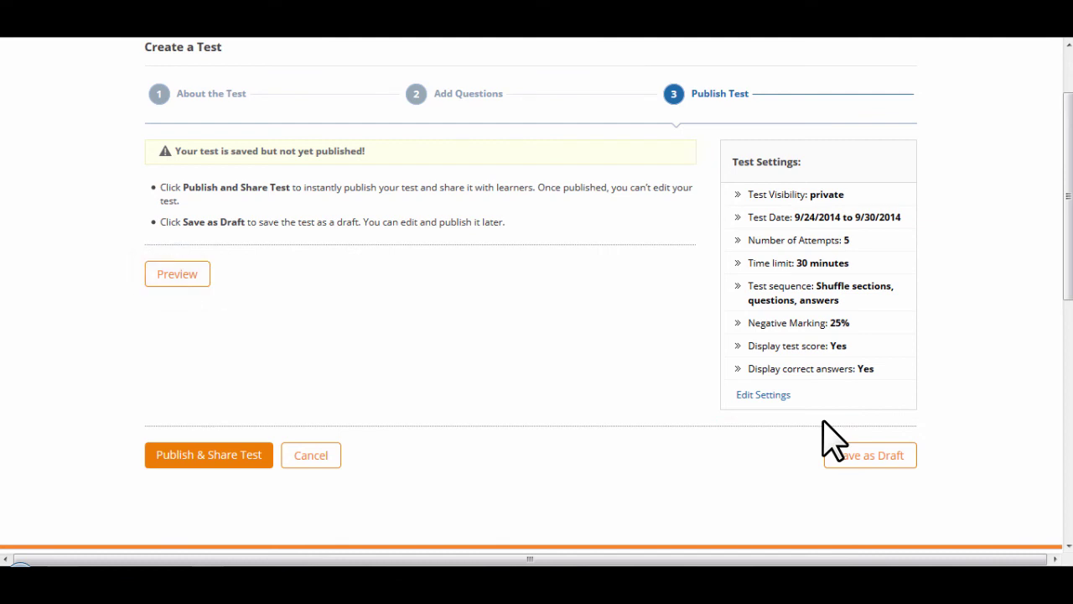
left_click(172, 277)
scroll(377, 189, "down", 1)
scroll(402, 197, "down", 2)
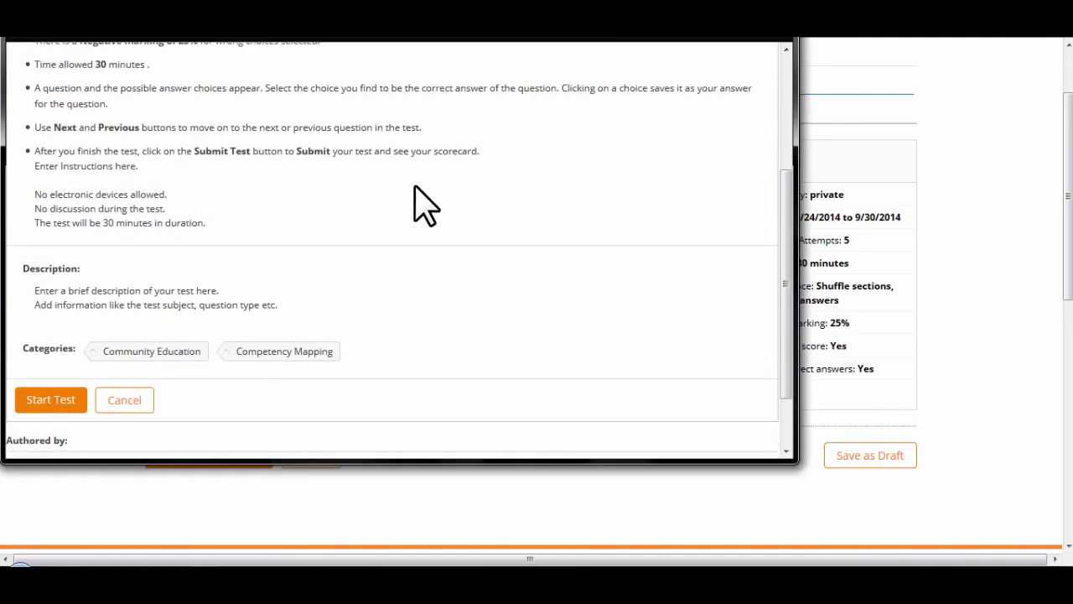
scroll(421, 205, "down", 1)
scroll(422, 205, "up", 3)
scroll(422, 205, "up", 1)
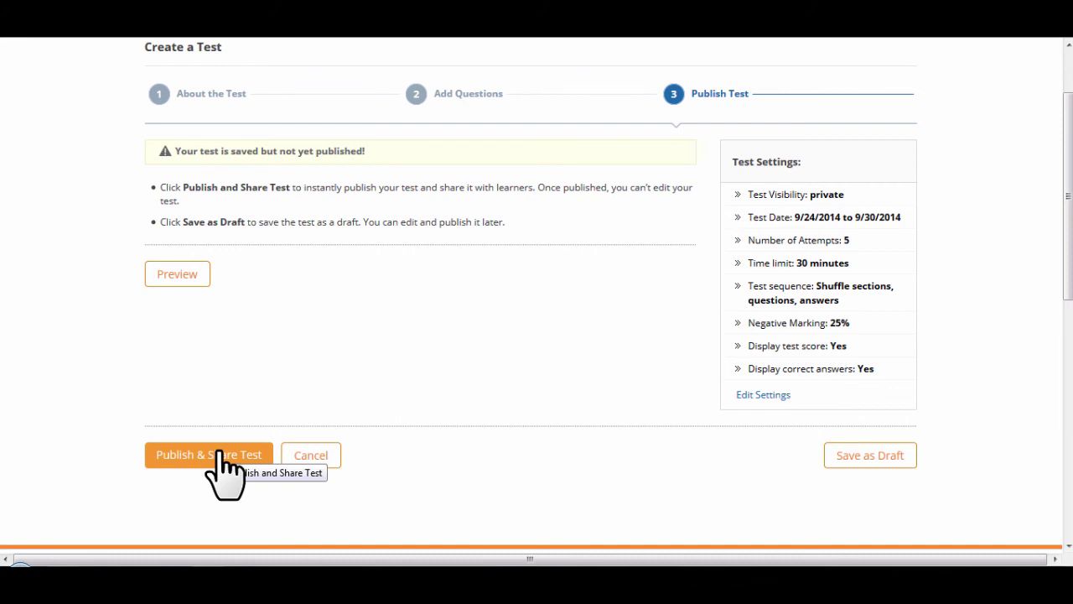
Step: Publish the test to get its shareable link, check contact sharing, and finish
left_click(220, 457)
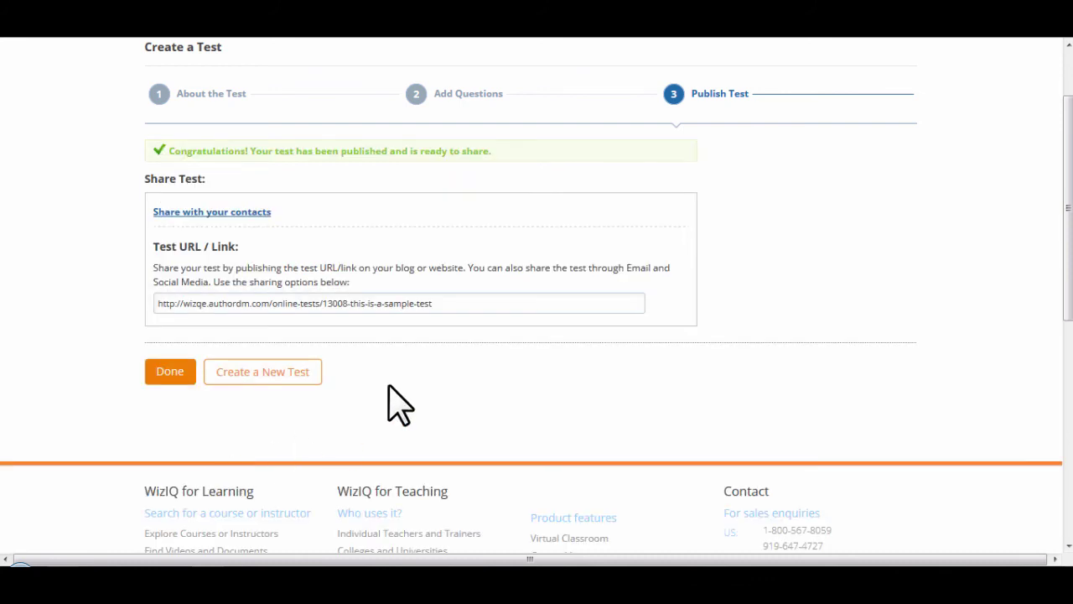
left_click(239, 213)
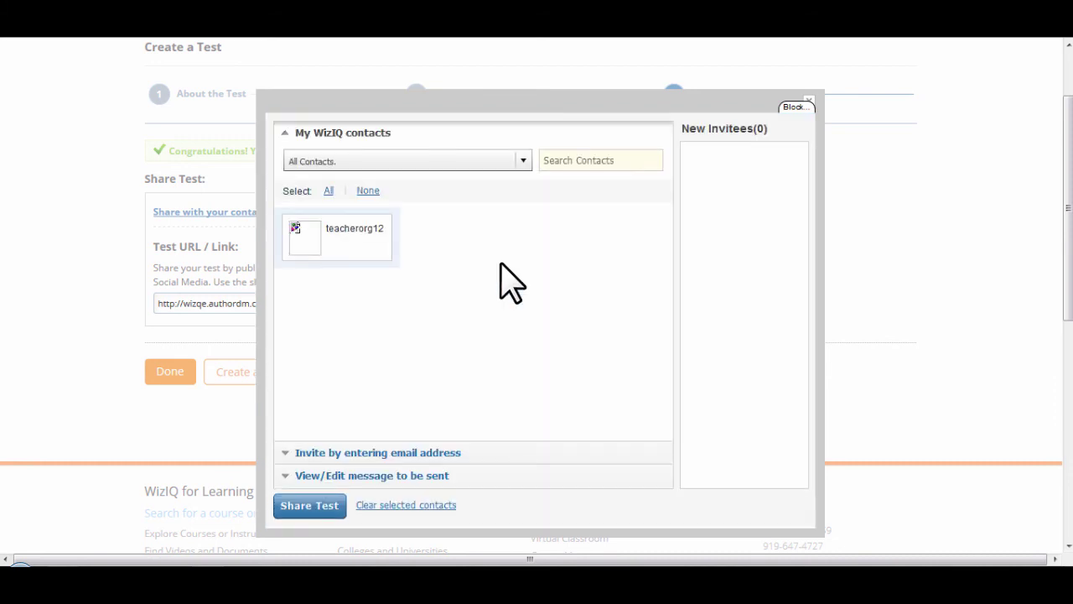
left_click(807, 101)
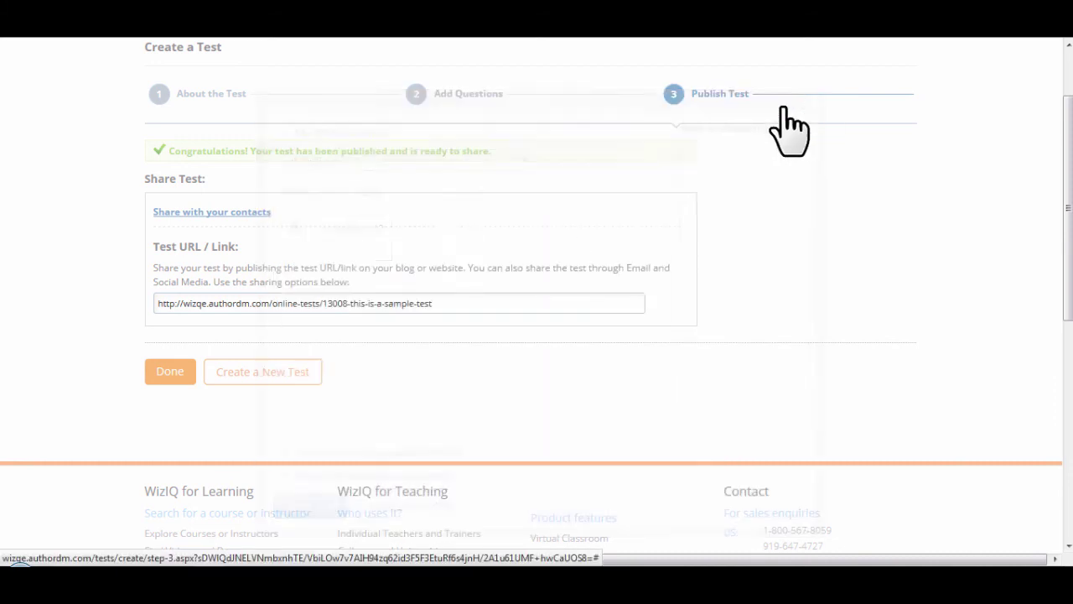
left_click(168, 379)
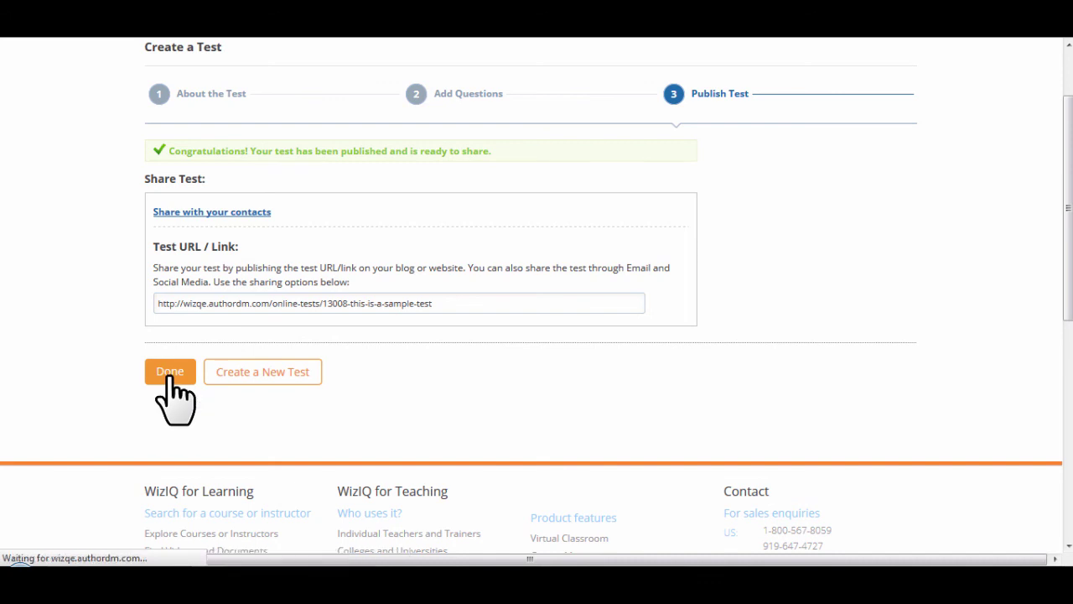